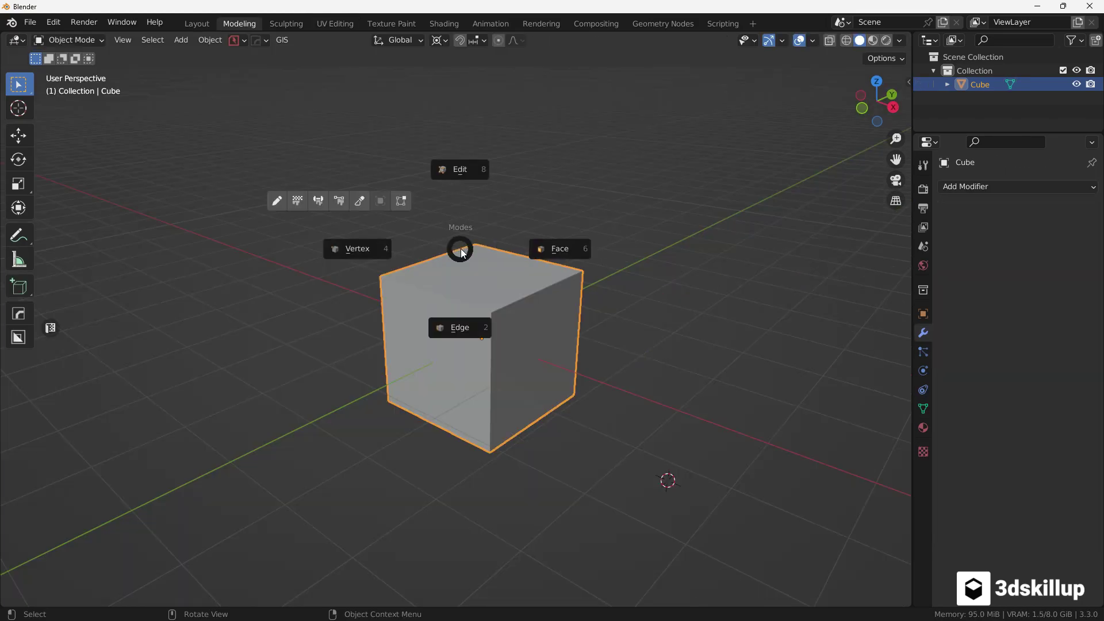
In edge mode, select six cube edges and mark them as seams for a cross unfold.
left_click(454, 287)
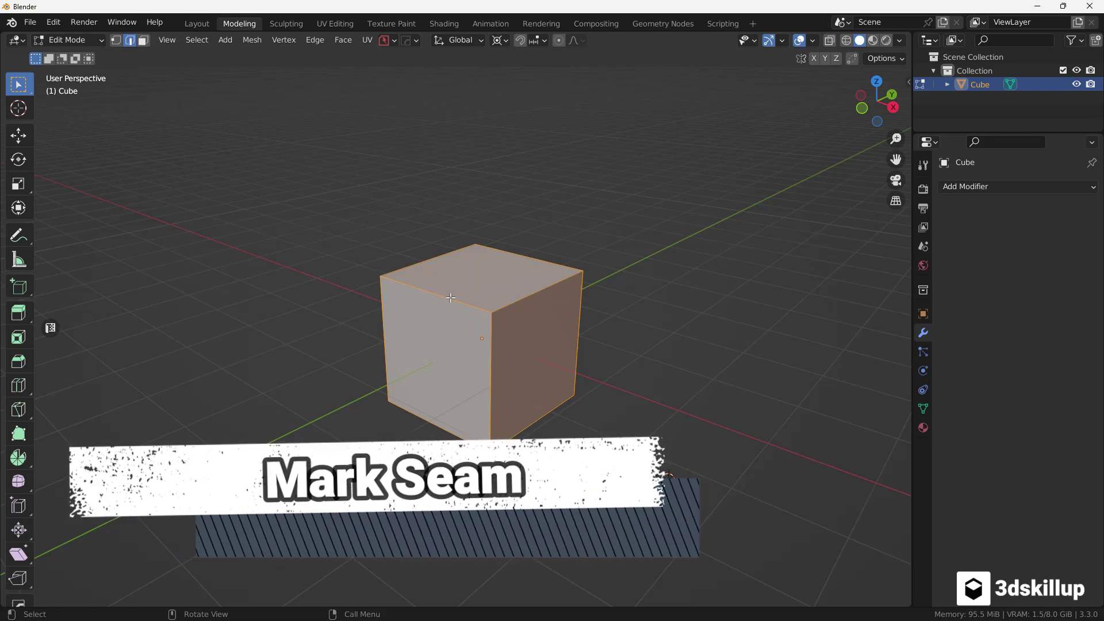
left_click(451, 297)
left_click(503, 255, "shift")
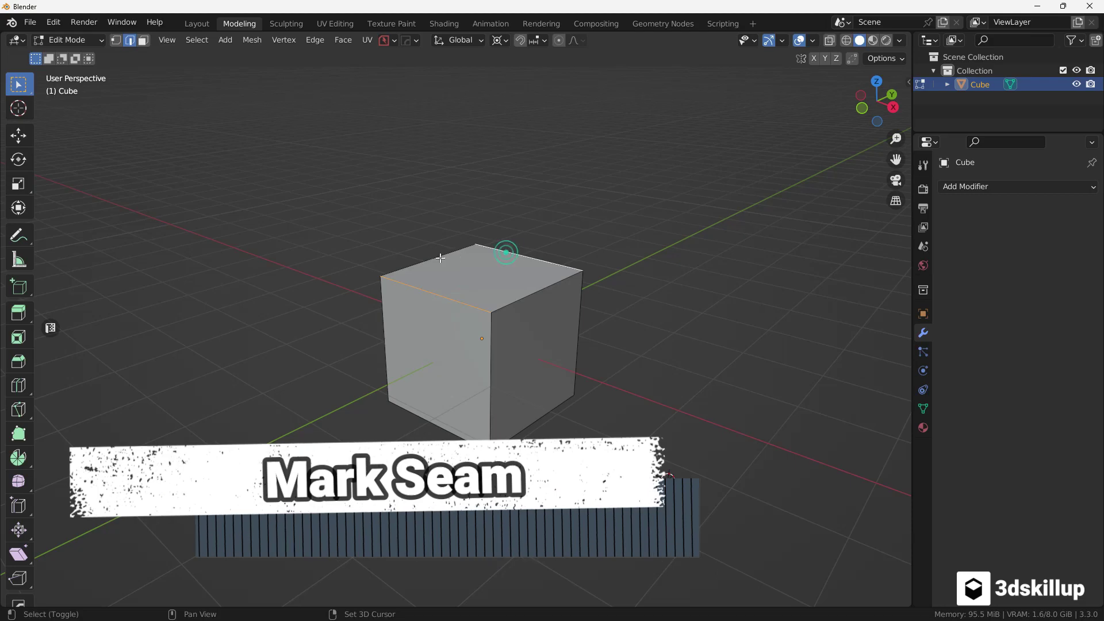
left_click(435, 260, "shift")
middle_click_drag(434, 259, 411, 302)
left_click(387, 322, "shift")
left_click(300, 340, "shift")
left_click(234, 364, "shift")
key("ctrl+e")
left_click(436, 302)
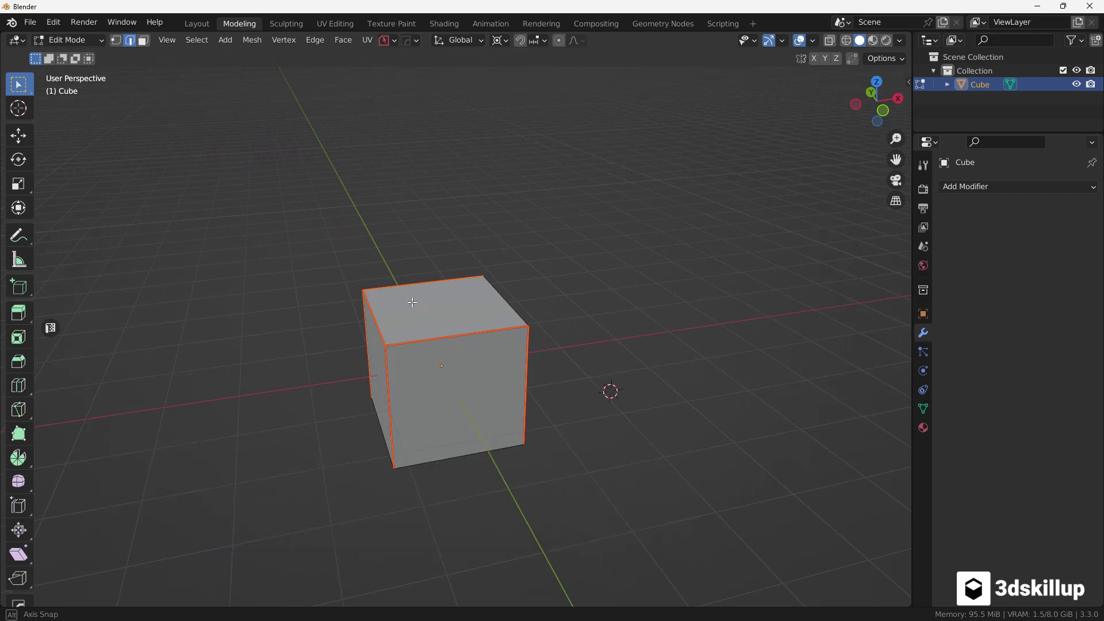
Select the whole cube, unwrap it, and view its cross layout in UV Editing.
middle_click_drag(412, 303, 415, 303)
key("a")
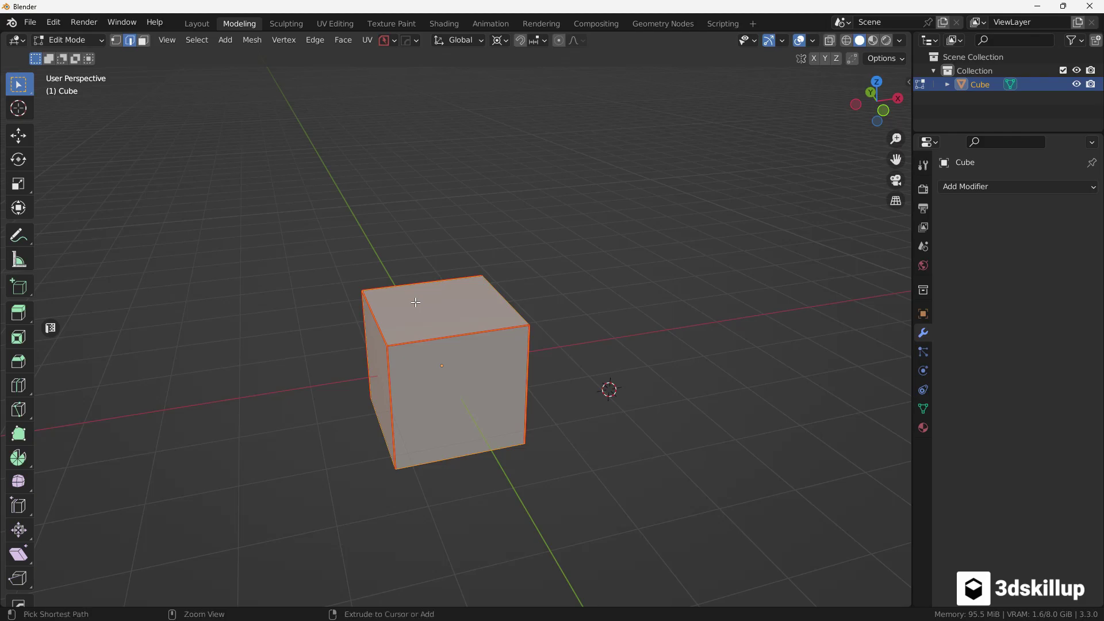
key("u")
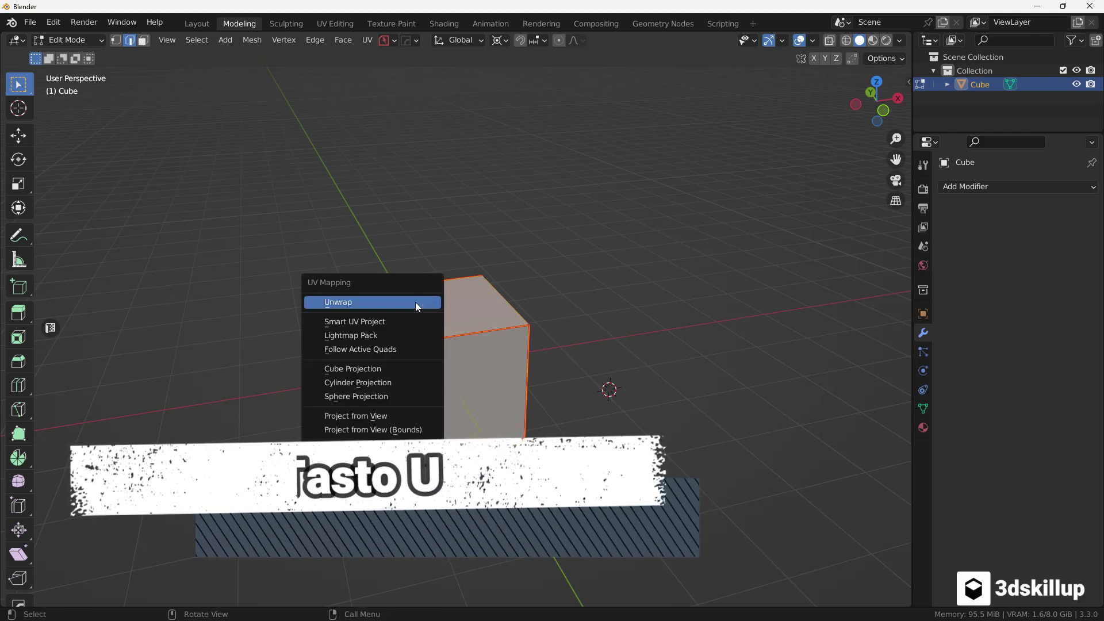
left_click(416, 301)
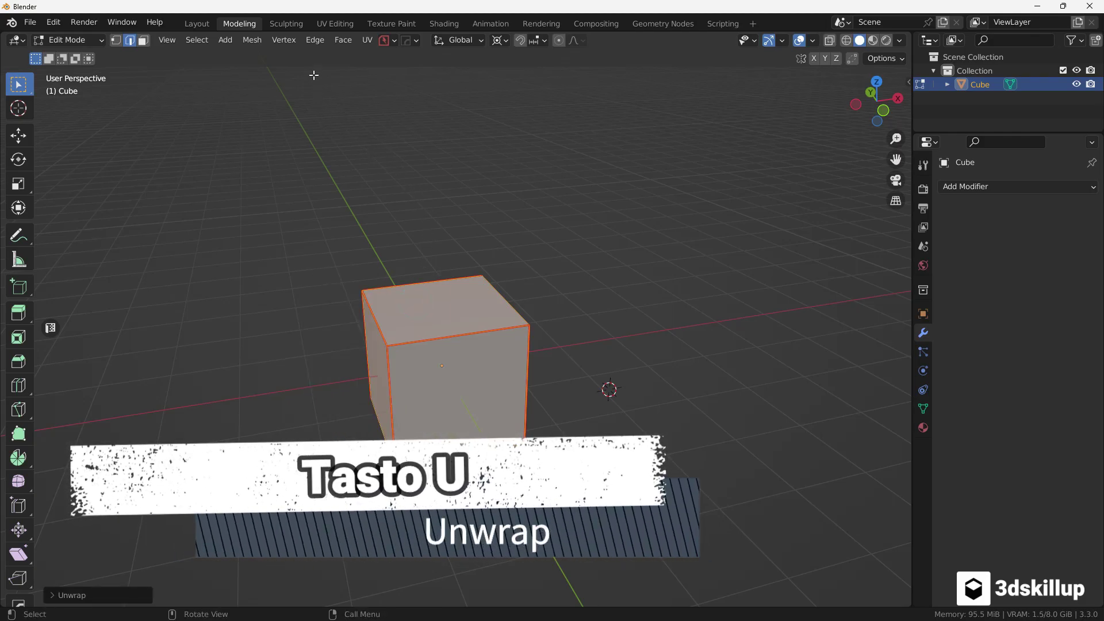
left_click(330, 24)
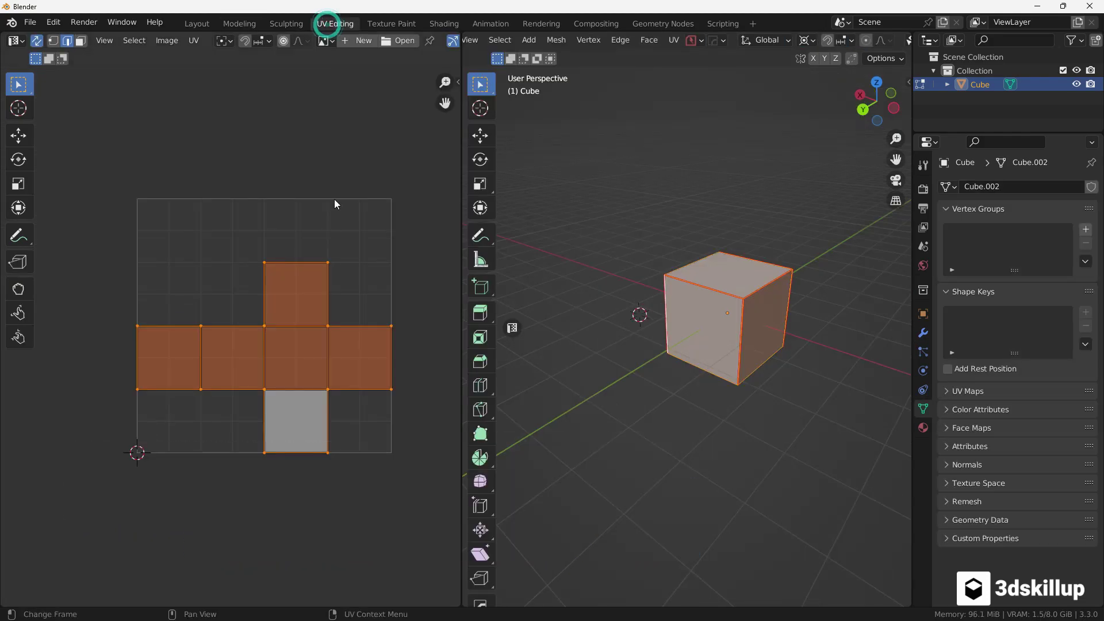
scroll(716, 318, "up", 1)
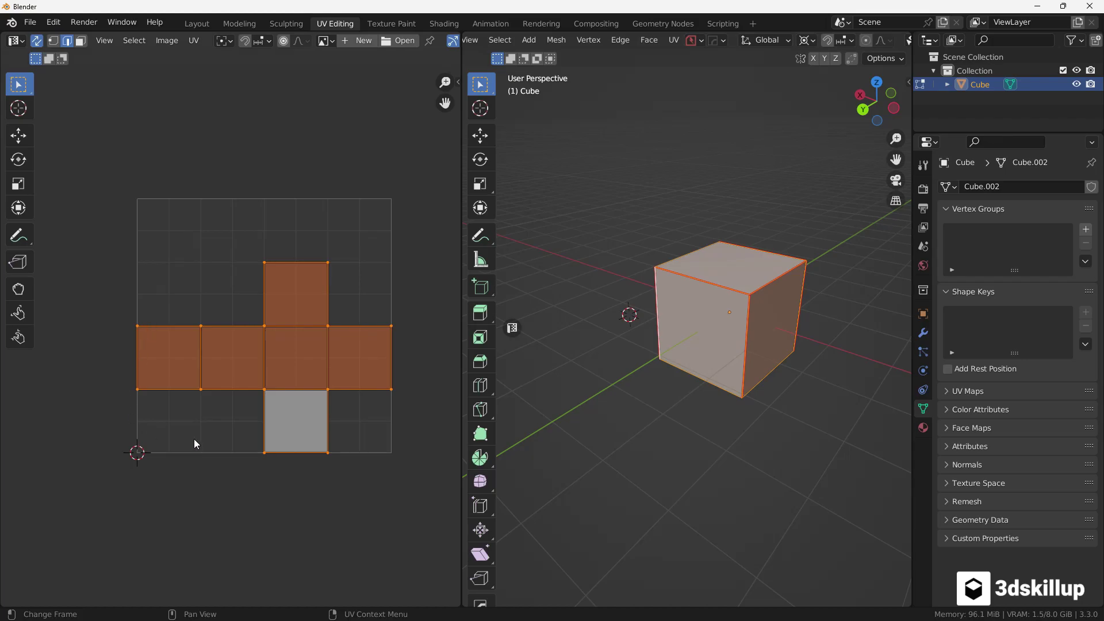
left_click(236, 23)
left_click(449, 287)
type("ry")
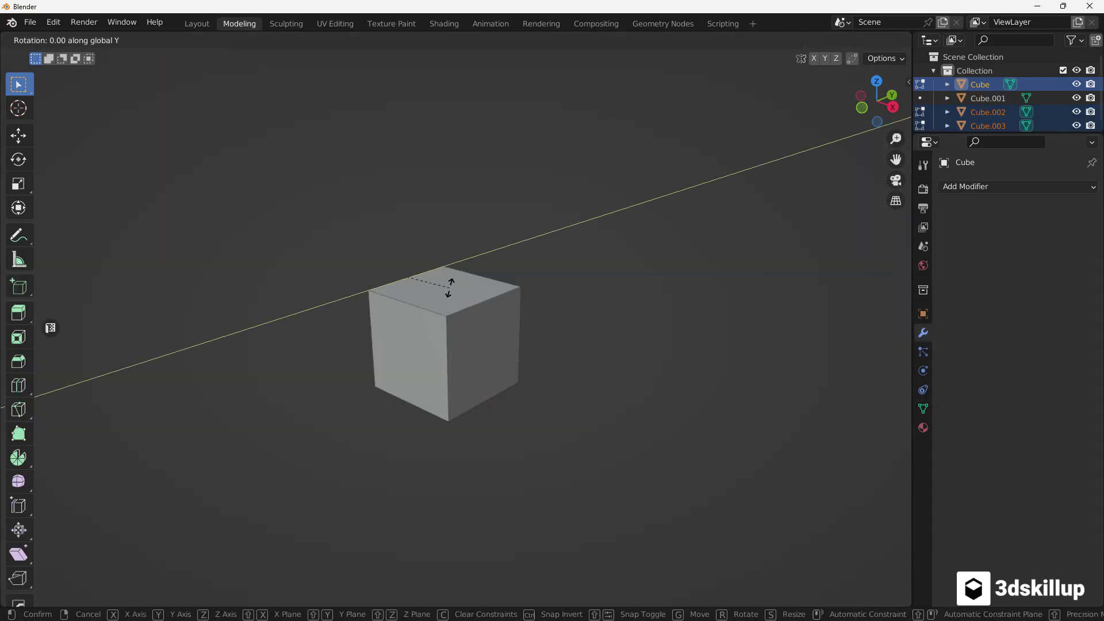
type("-90")
key("Return")
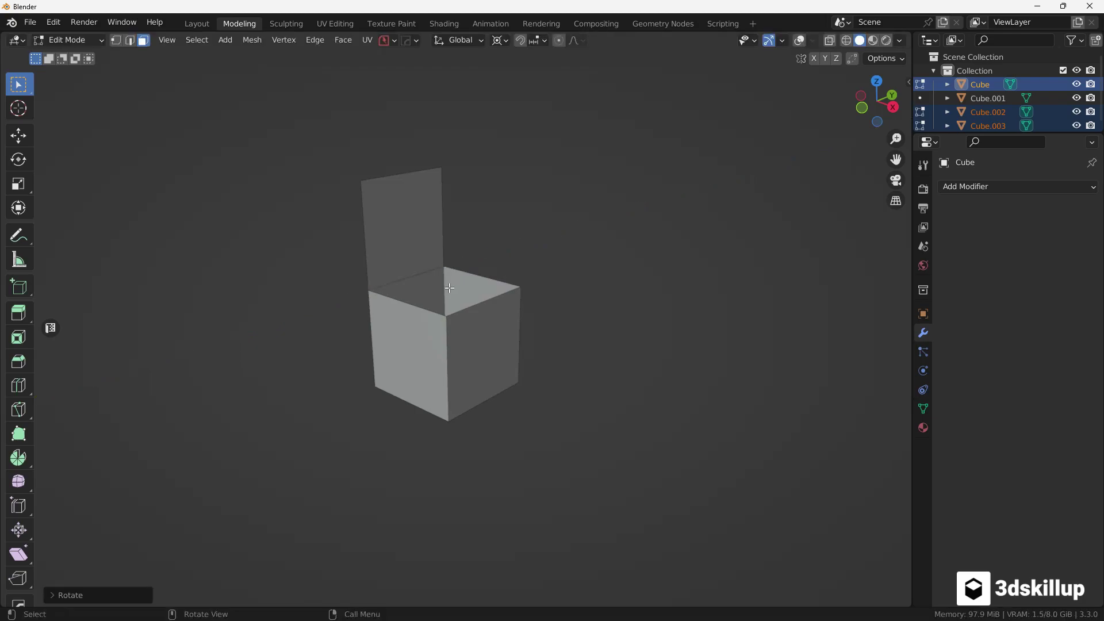
left_click(409, 338)
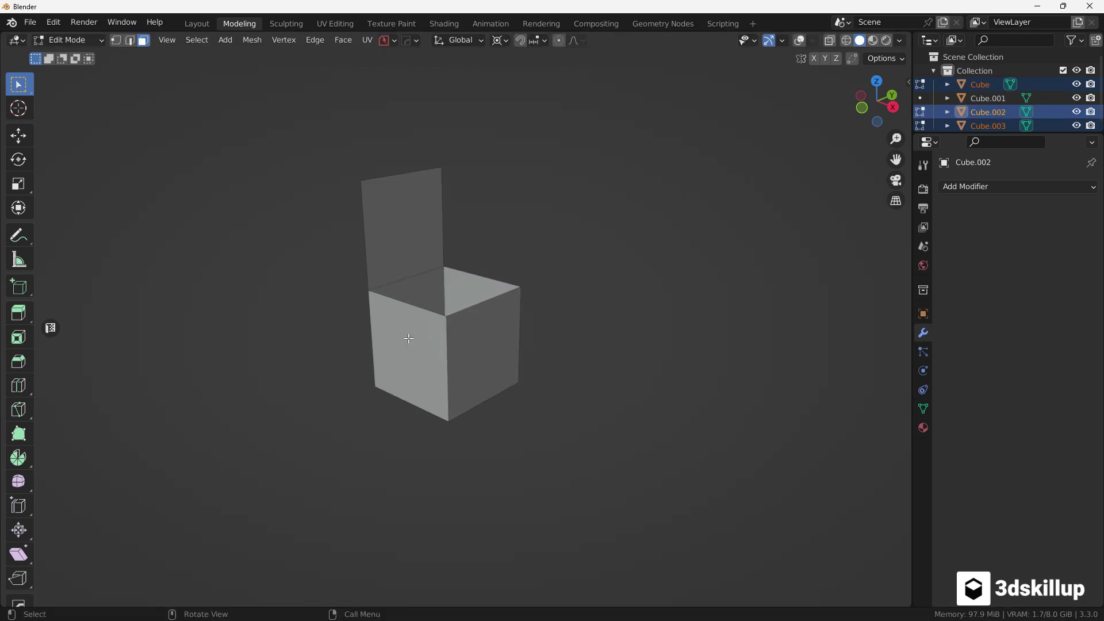
type("rz")
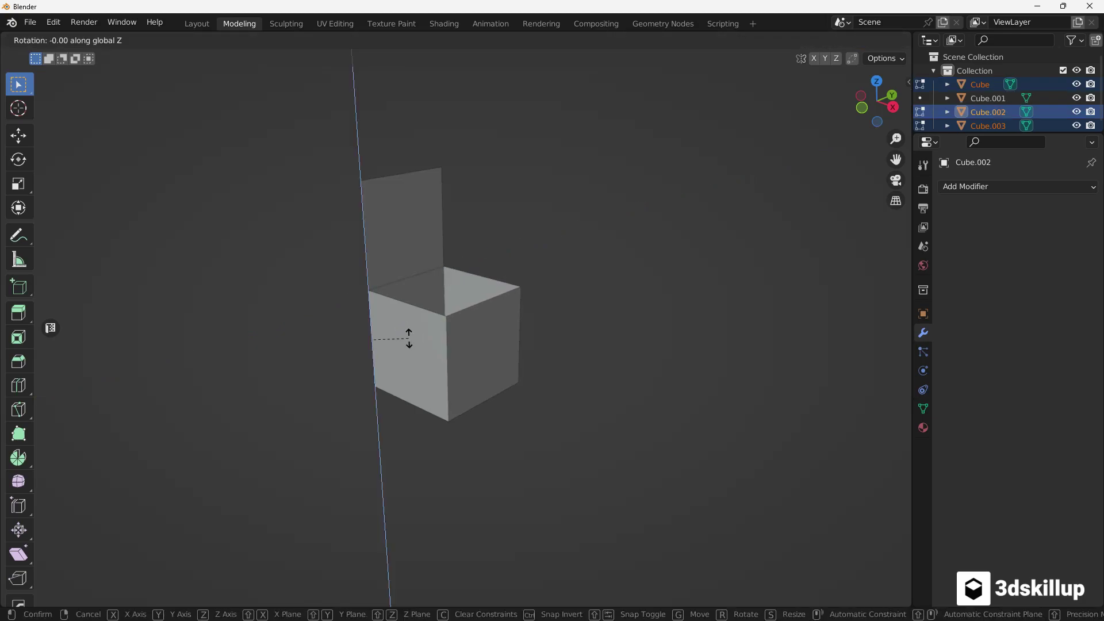
type("-90")
key("Return")
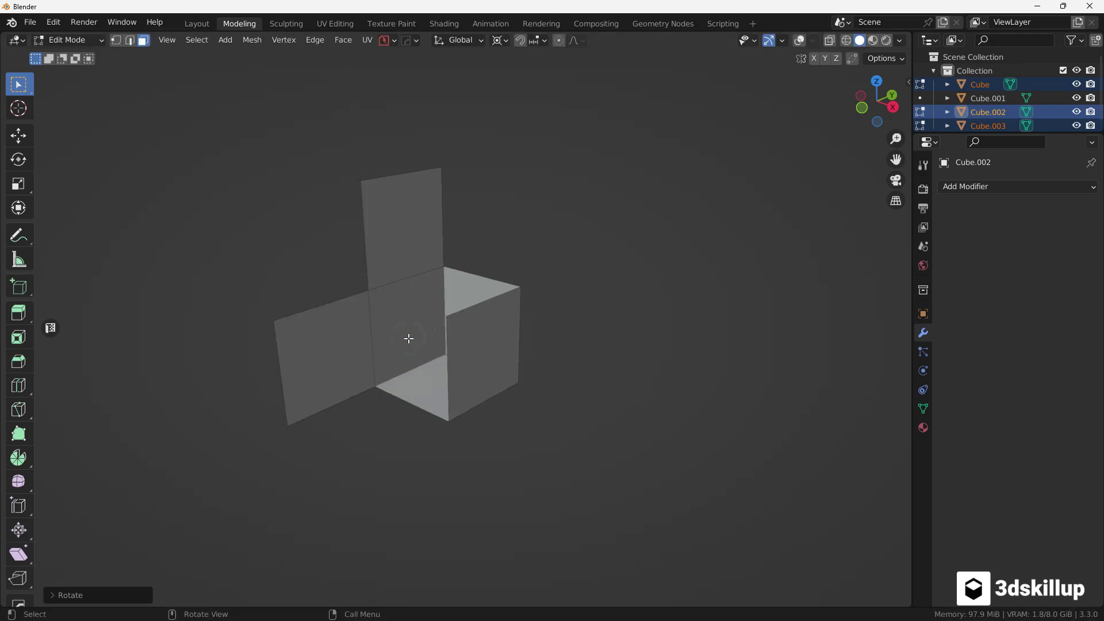
left_click(474, 291)
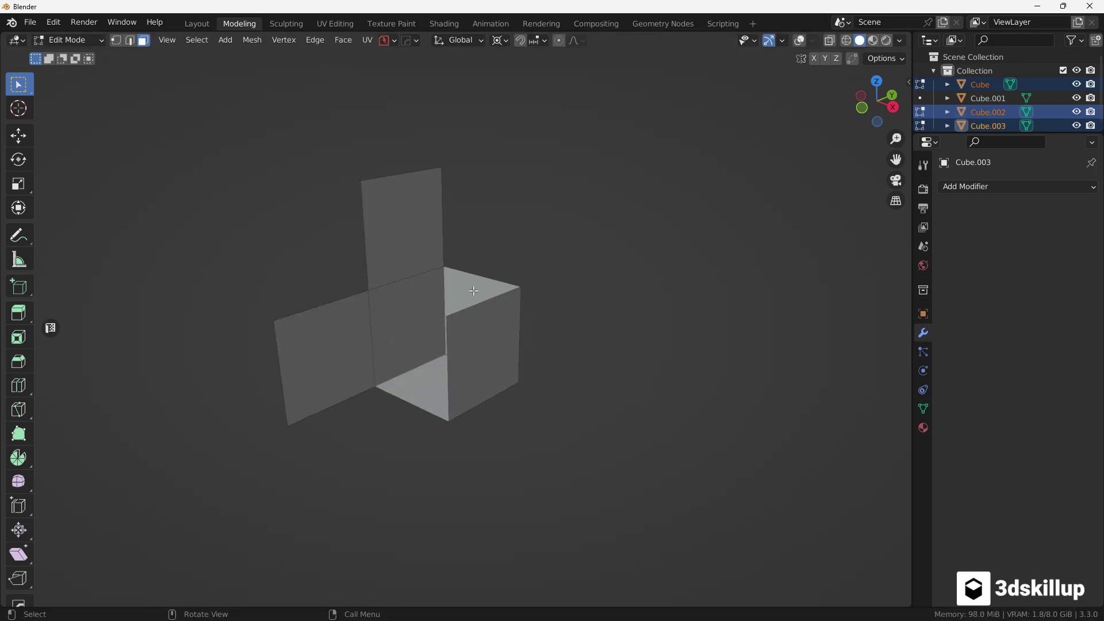
type("rz")
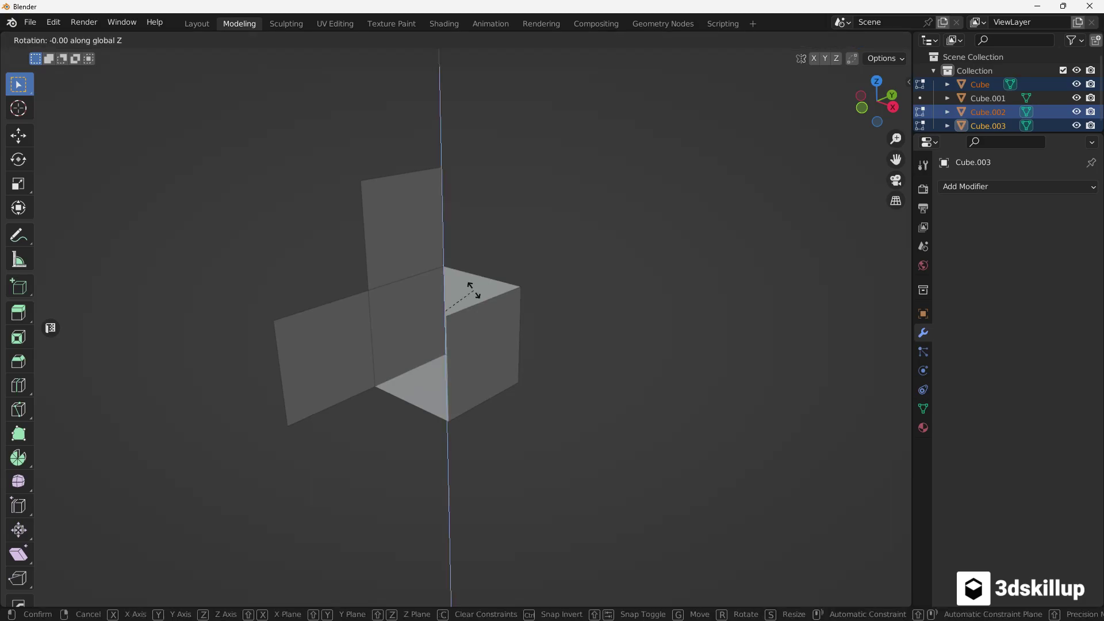
type("90")
key("Return")
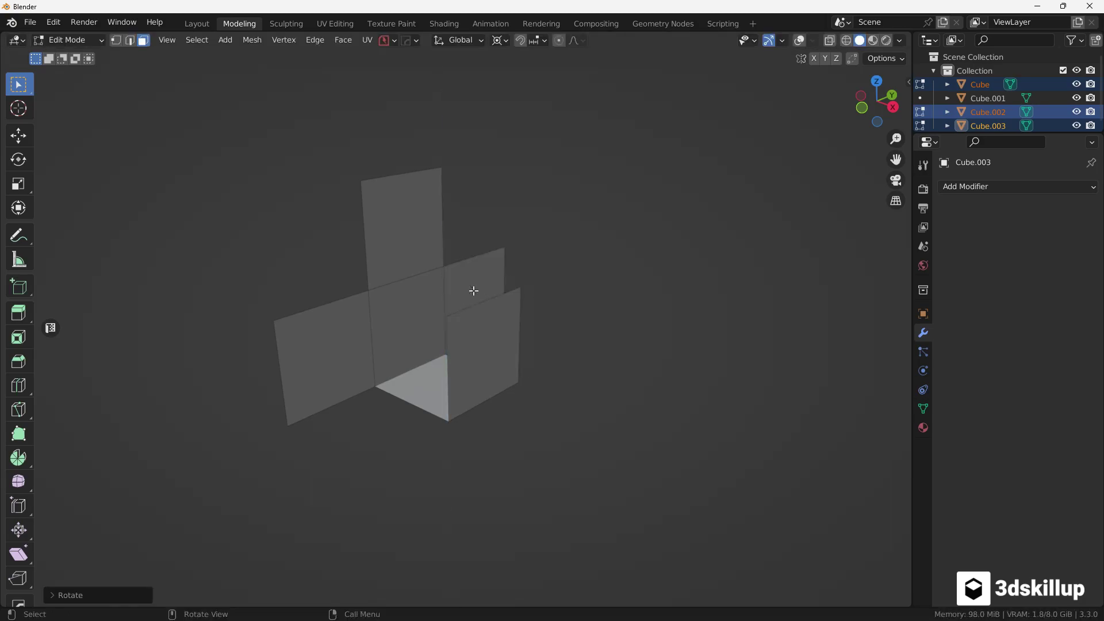
key("alt+q")
type("ry")
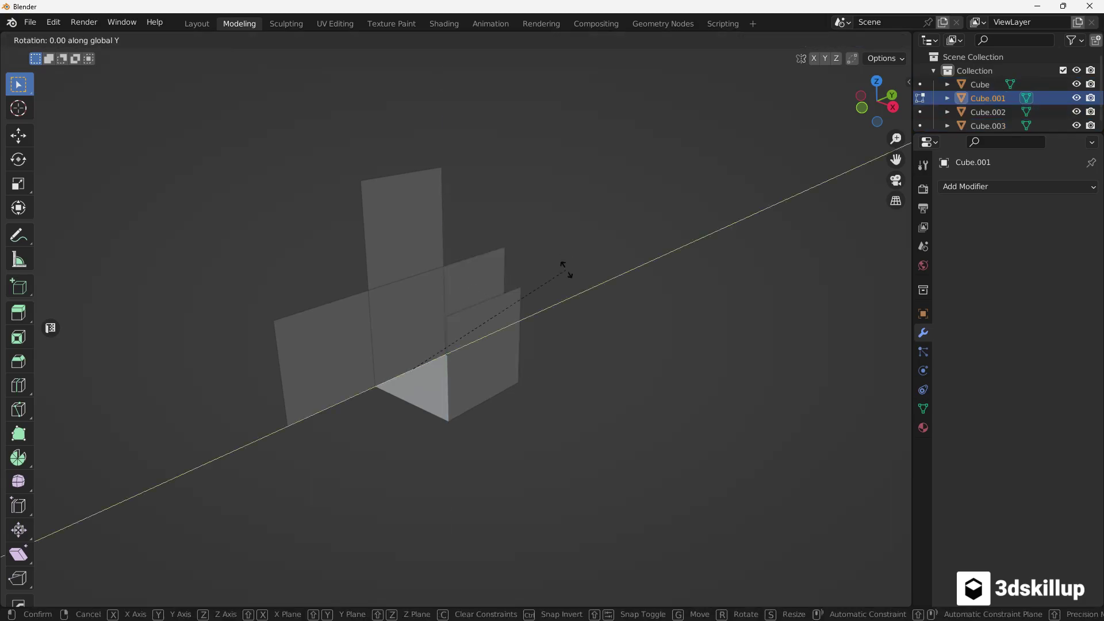
type("90")
key("Return")
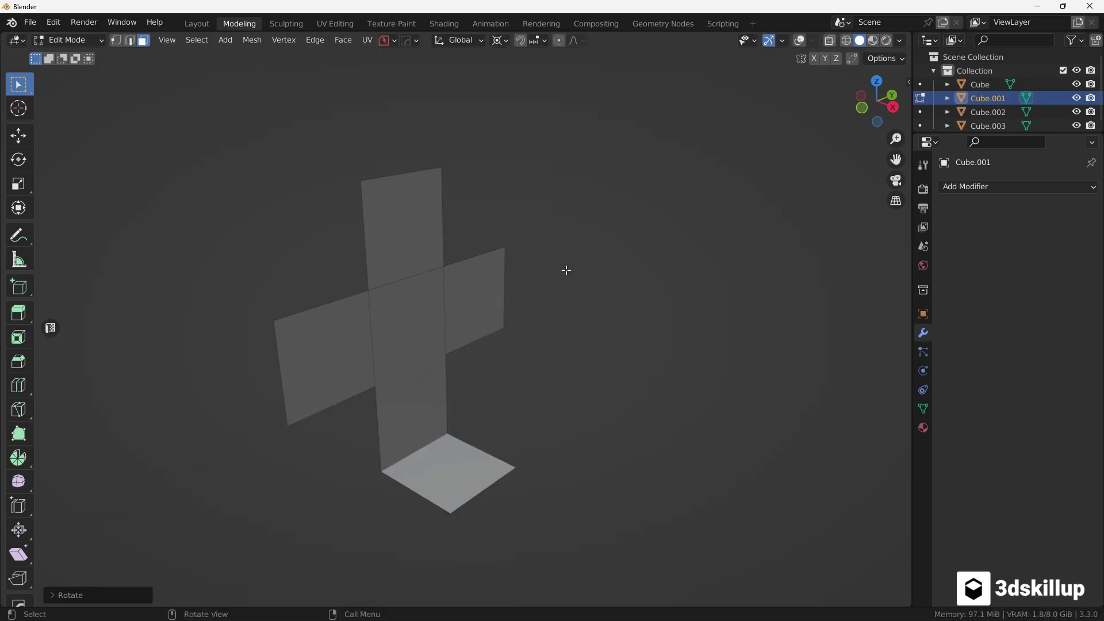
type("r")
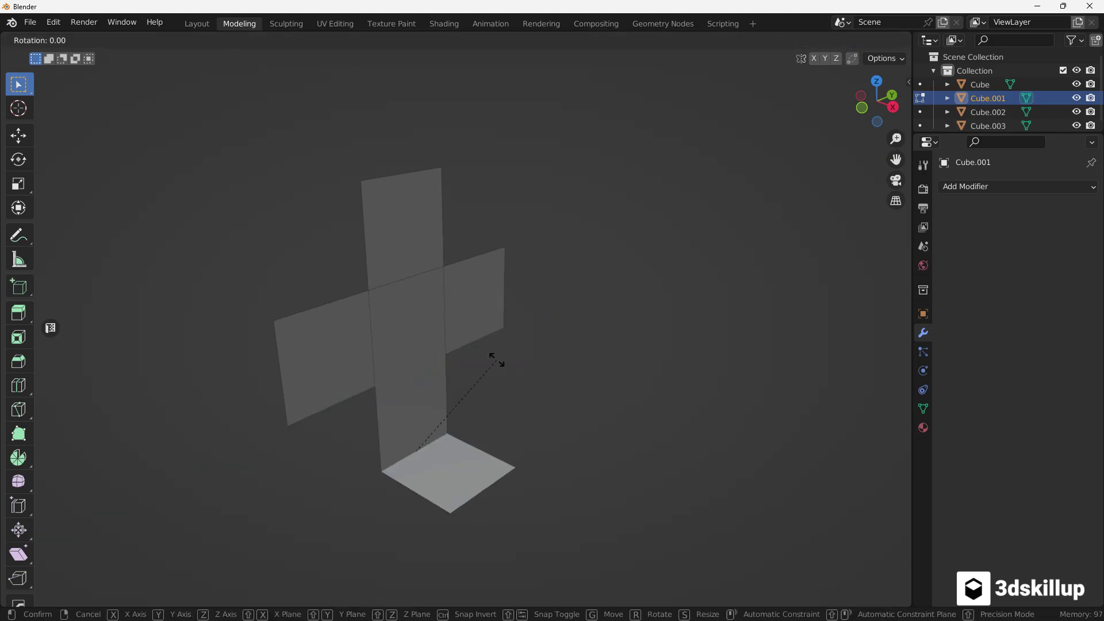
type("y90")
key("Return")
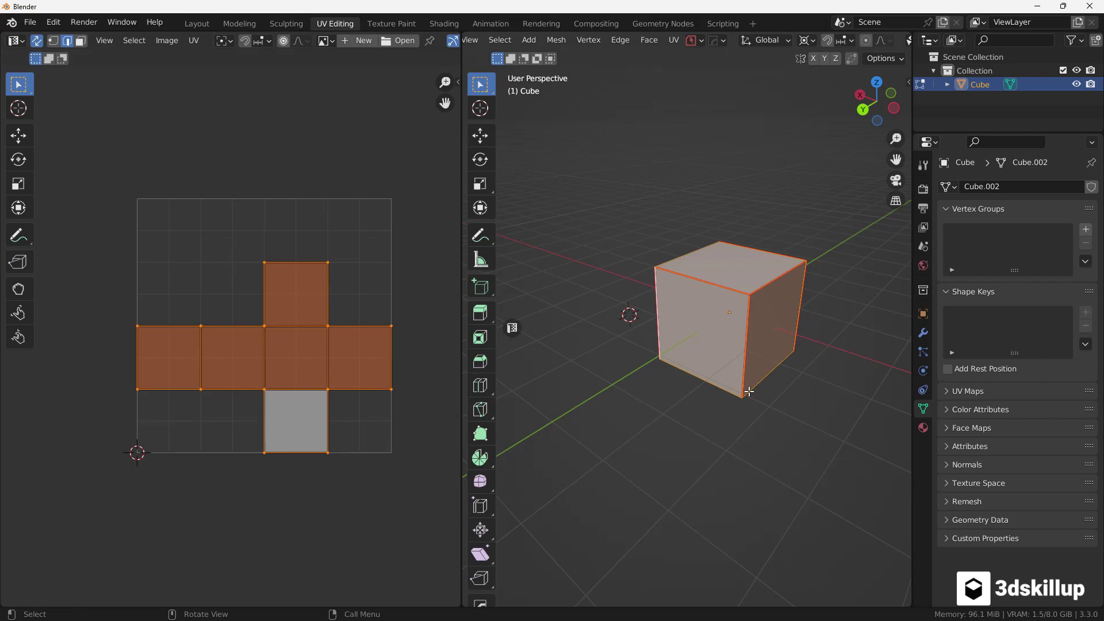
Select the mailbox's front panel in the 3D viewport.
left_click(669, 254)
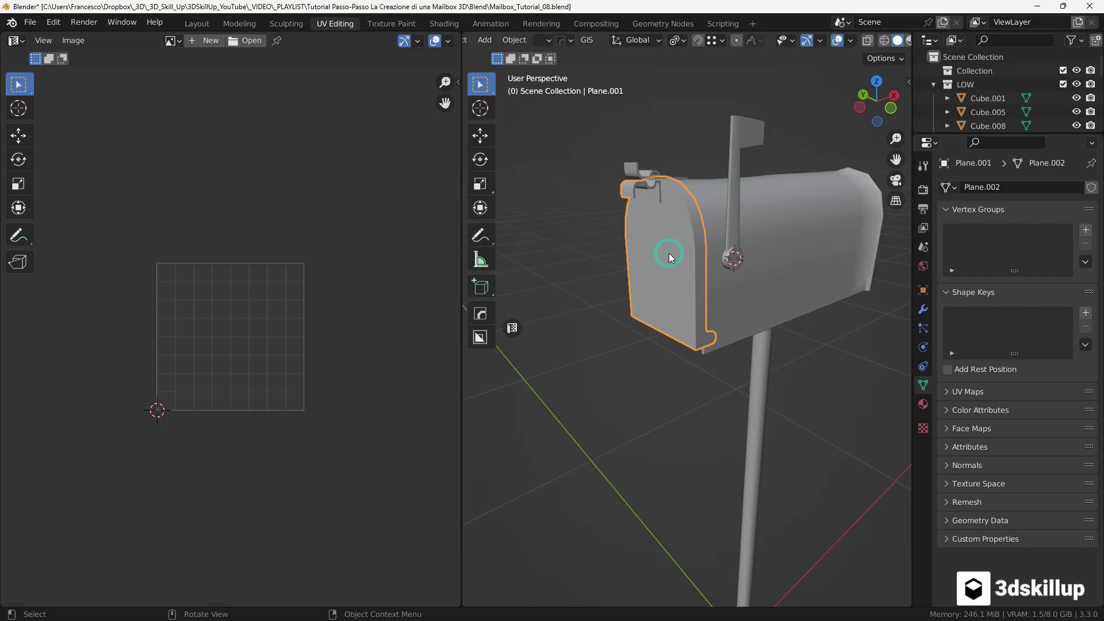
Isolate the front panel in local view and enter Edit Mode.
key("KP_Divide")
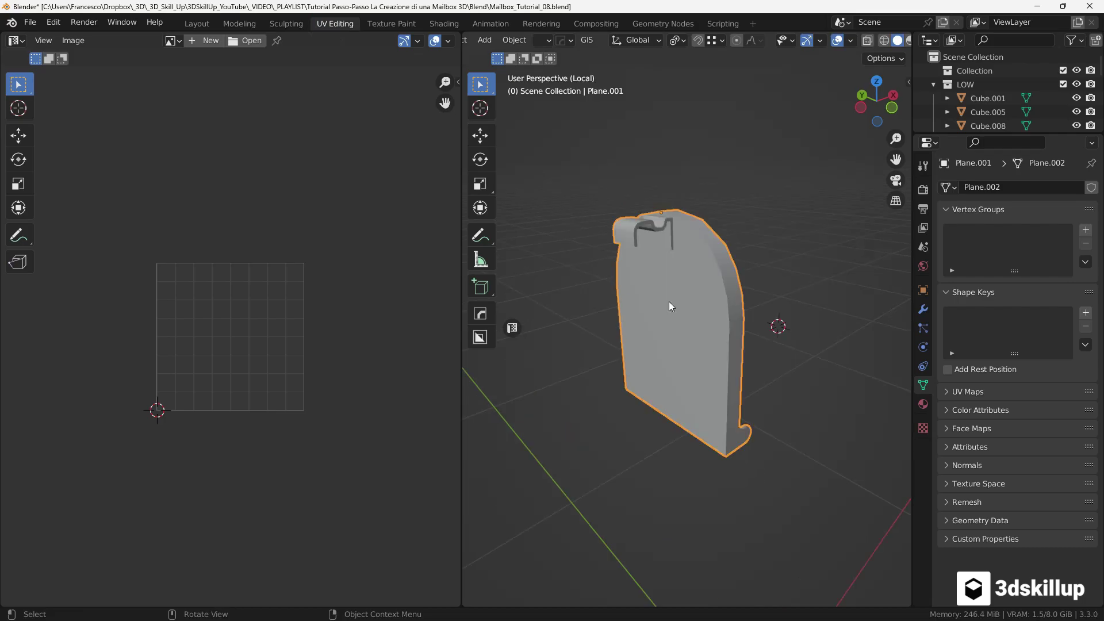
key("Tab")
left_click(668, 231)
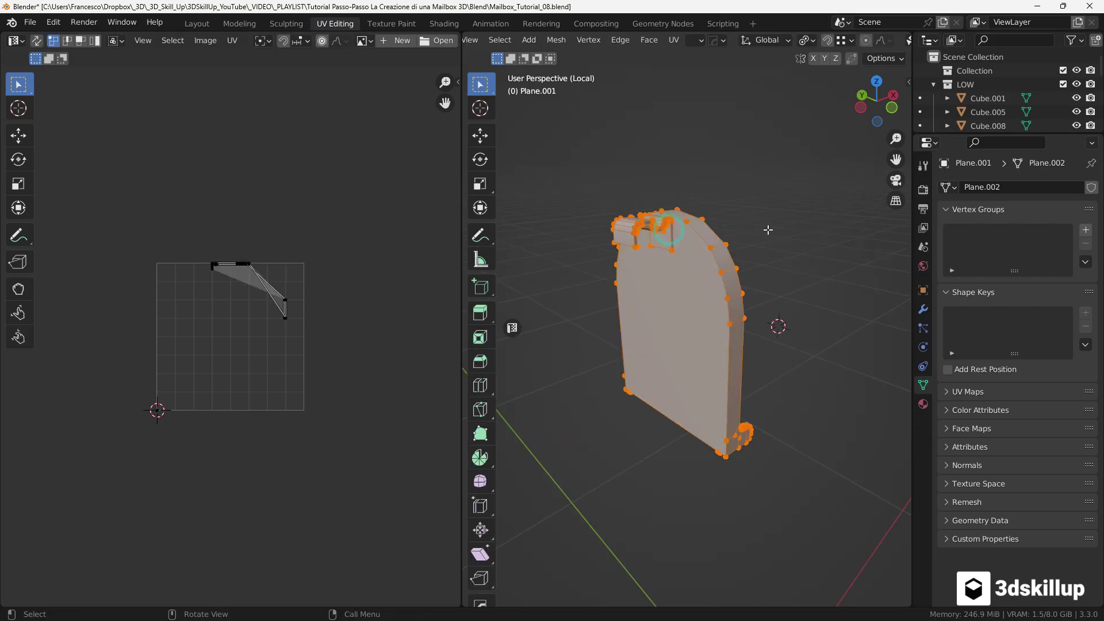
Show the Zen UV tab in the viewport sidebar and deselect all vertices.
key("n")
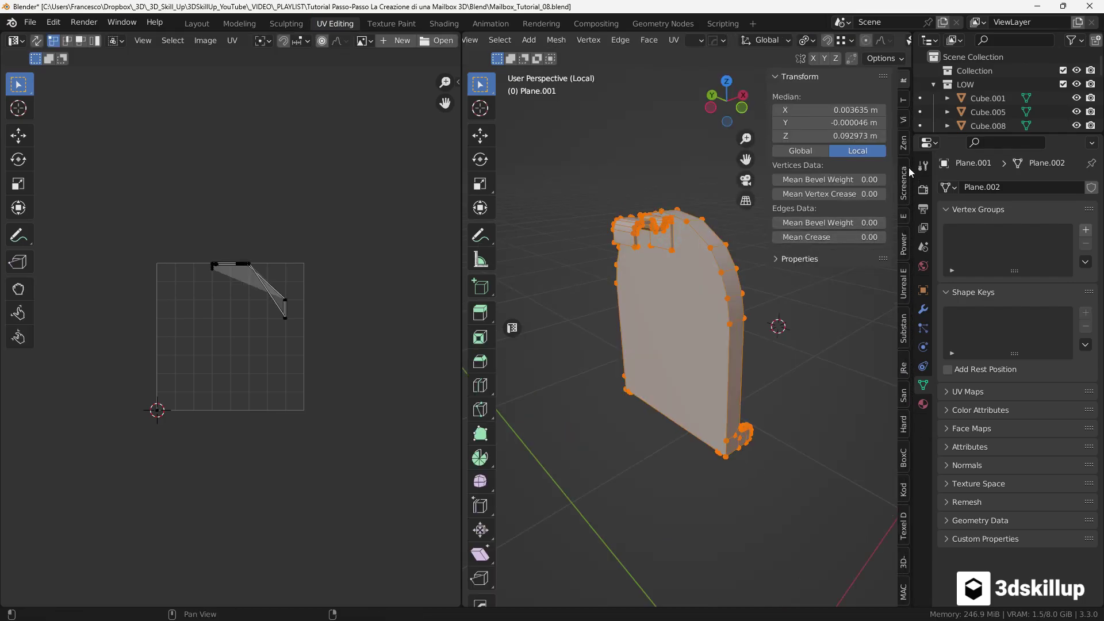
left_click(905, 143)
scroll(765, 246, "down", 2)
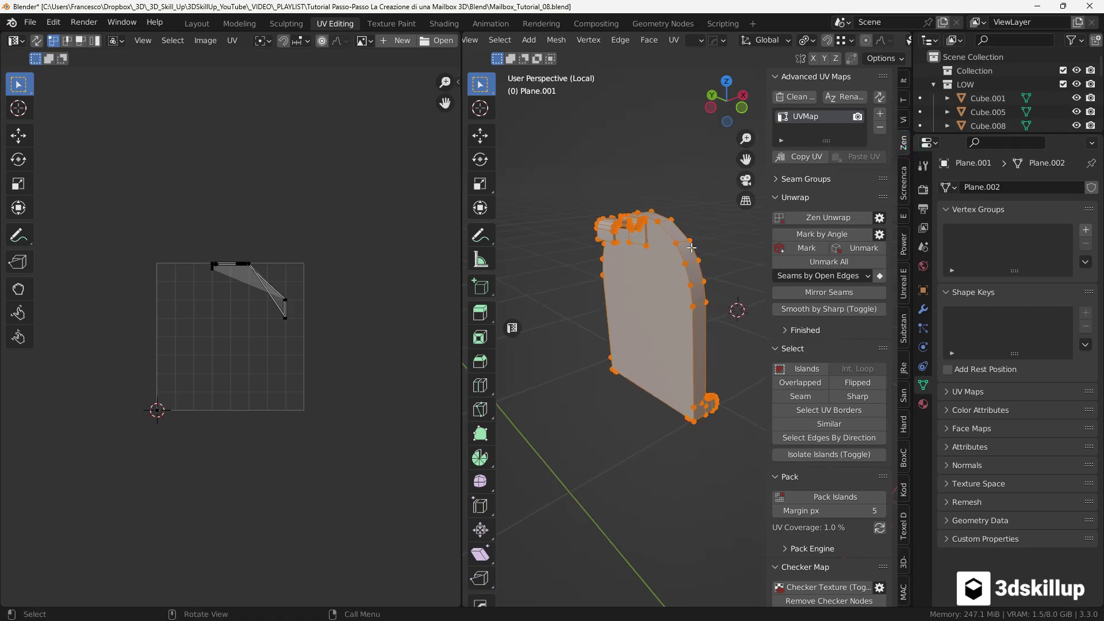
key("alt+a")
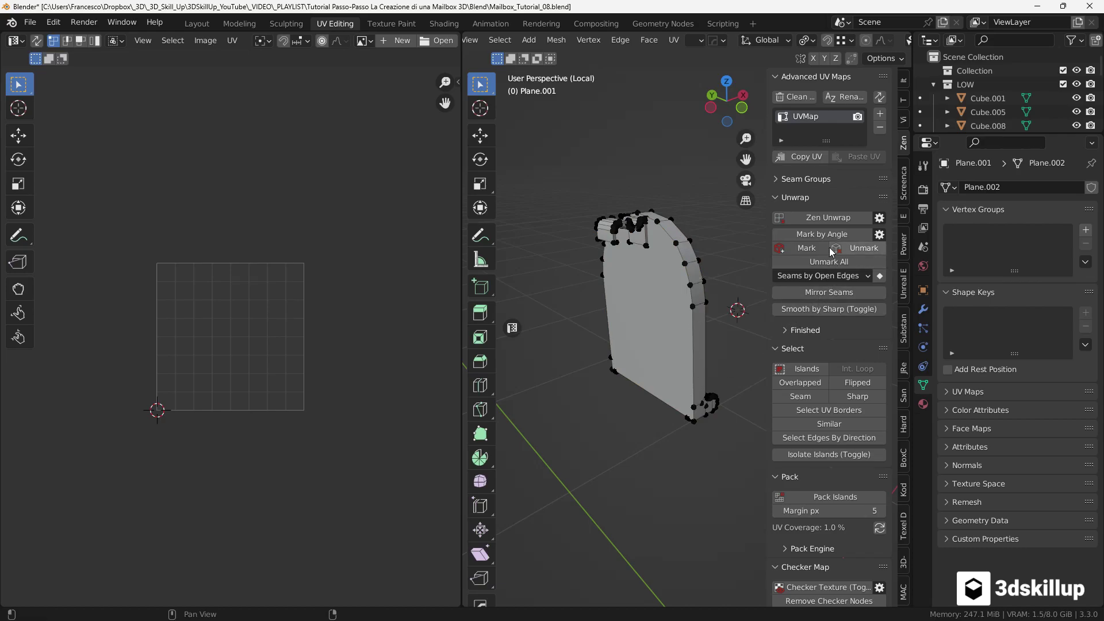
Mark seams on the door's sharp edges with Zen UV Mark by Angle.
left_click(820, 234)
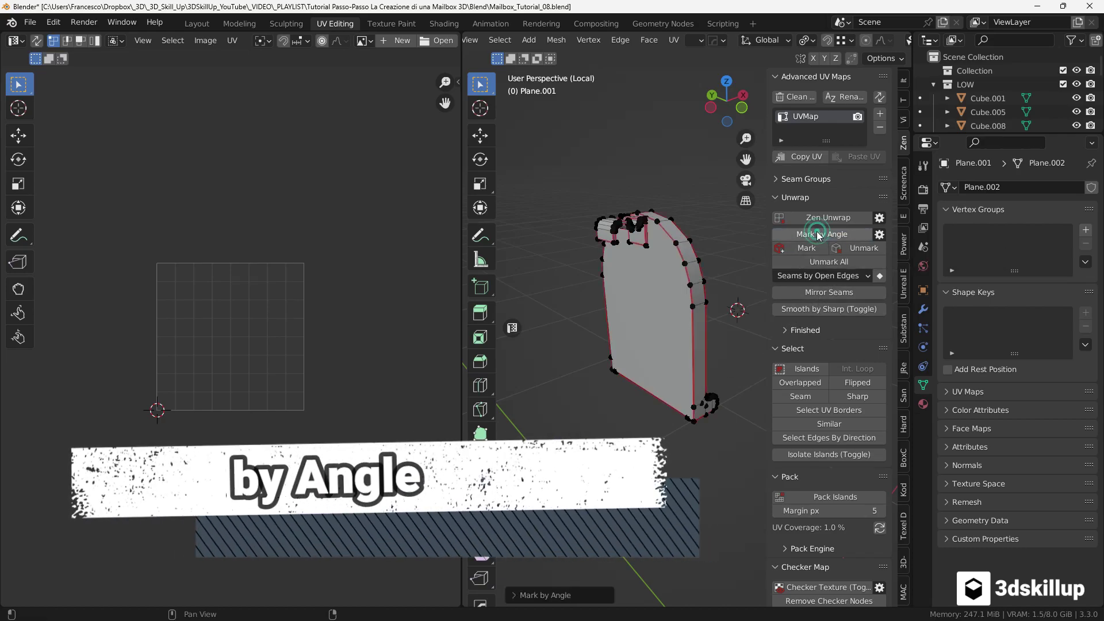
left_click_drag(463, 235, 293, 245)
scroll(552, 220, "up", 3)
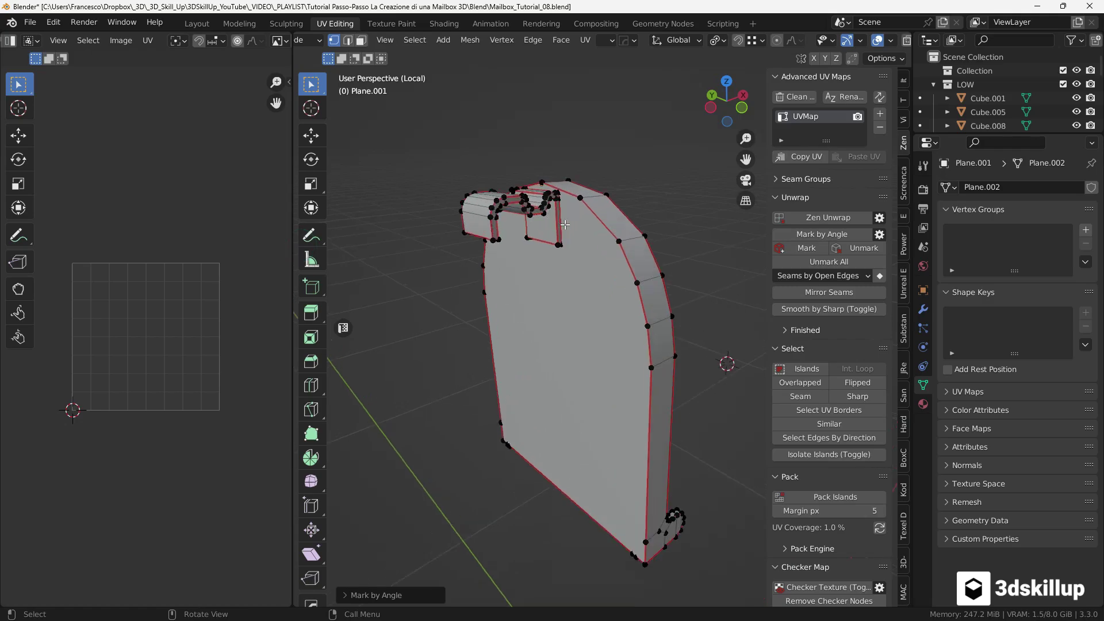
scroll(552, 220, "down", 2)
Switch to edge select and unmark the seams on the slot flap edges.
key("ctrl+Tab")
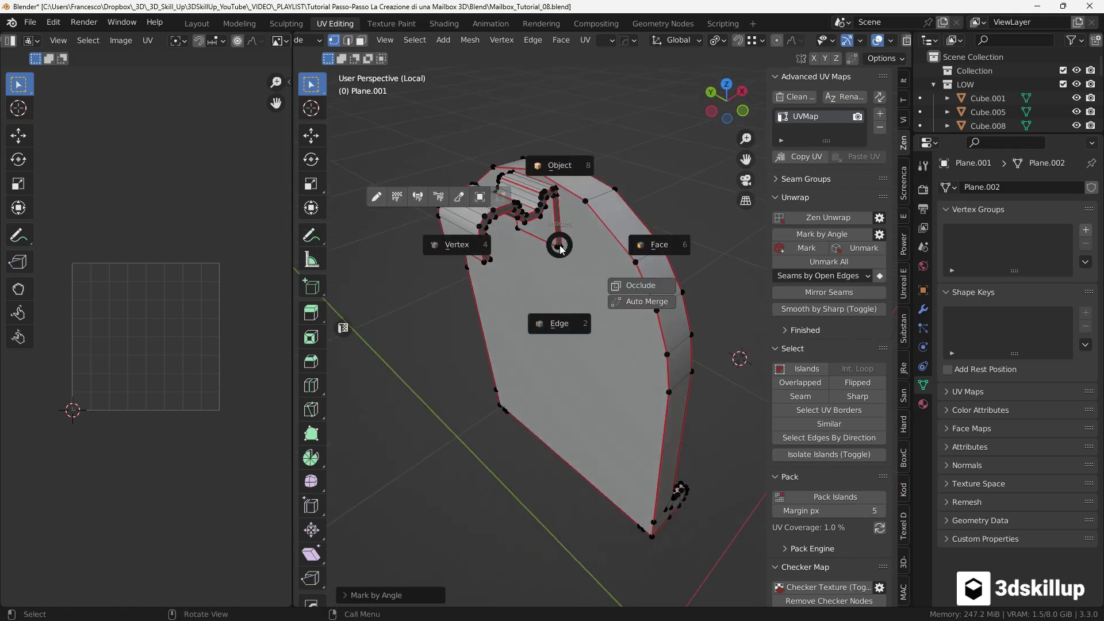
left_click(565, 313)
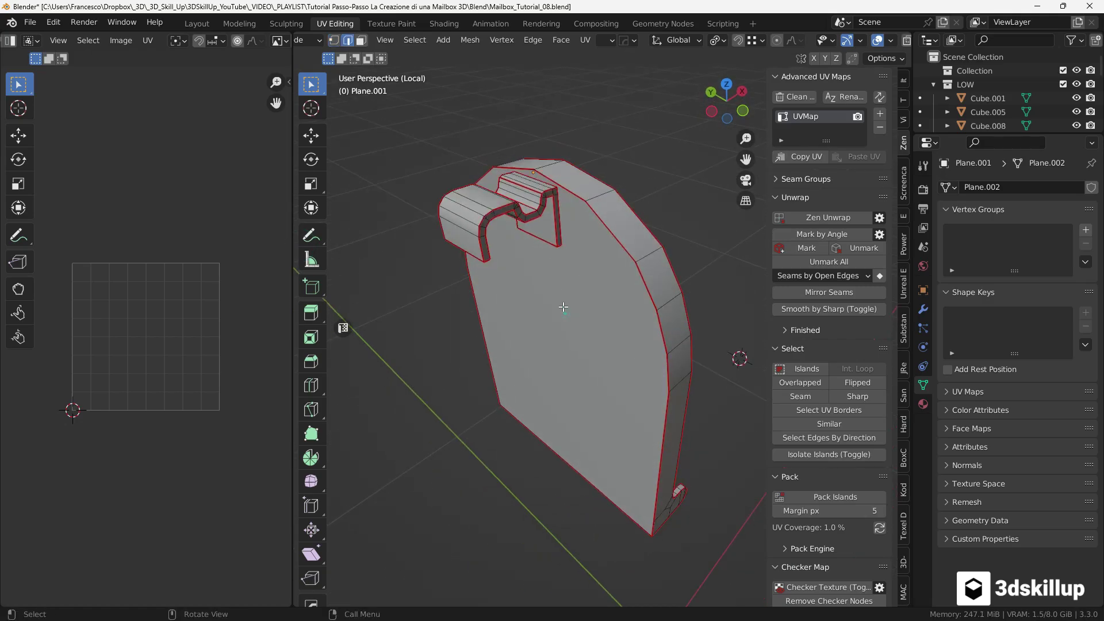
middle_click_drag(563, 307, 537, 207)
scroll(535, 196, "up", 3)
left_click(534, 196, "shift")
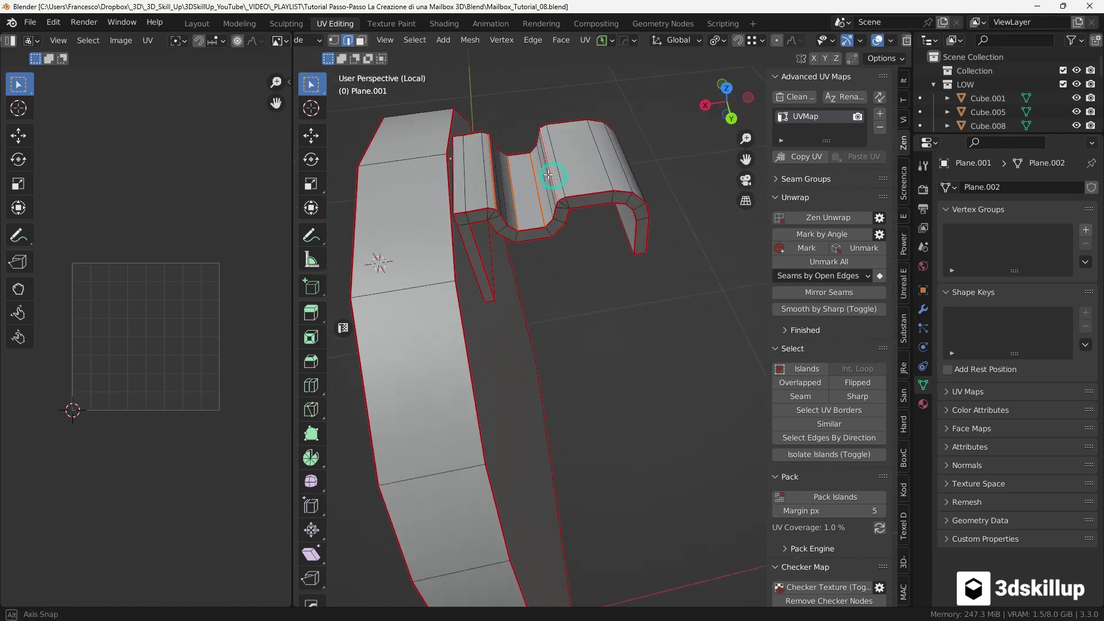
left_click(858, 248)
Unwrap the door into UV islands with Zen Unwrap.
middle_click_drag(564, 271, 633, 258)
scroll(551, 276, "up", 3)
scroll(551, 276, "down", 4)
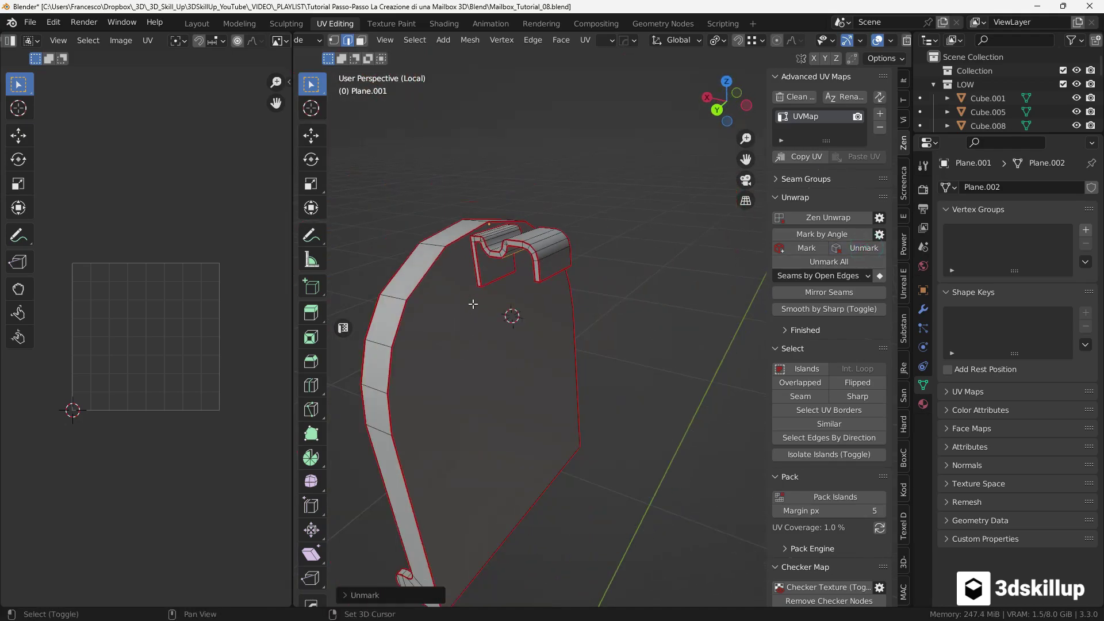
scroll(633, 258, "up", 6)
scroll(632, 258, "down", 6)
left_click(819, 219)
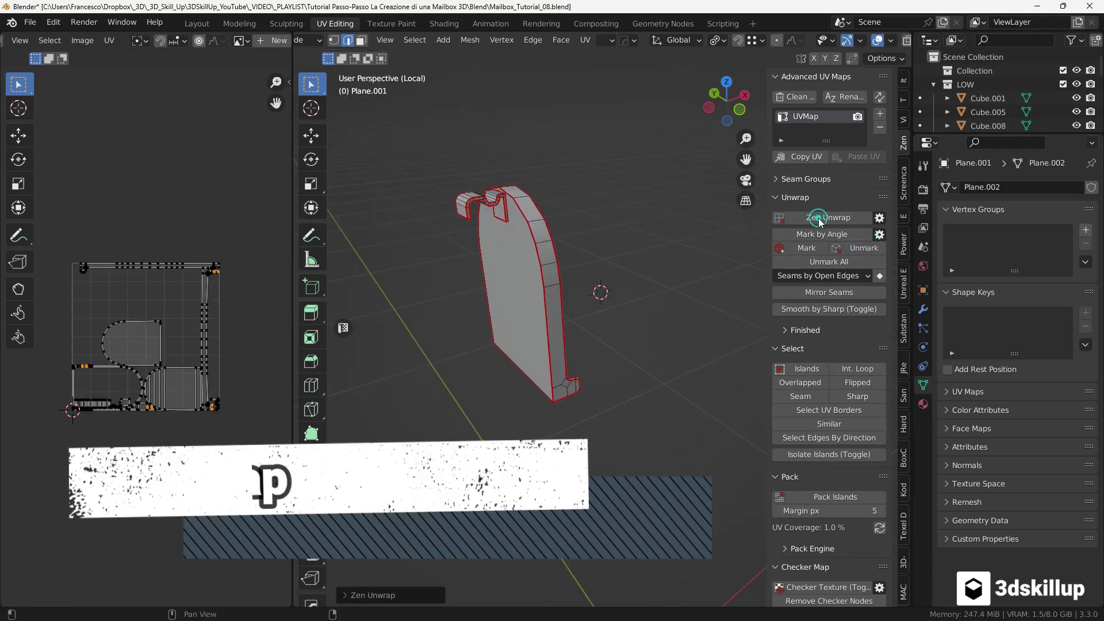
scroll(153, 371, "up", 5)
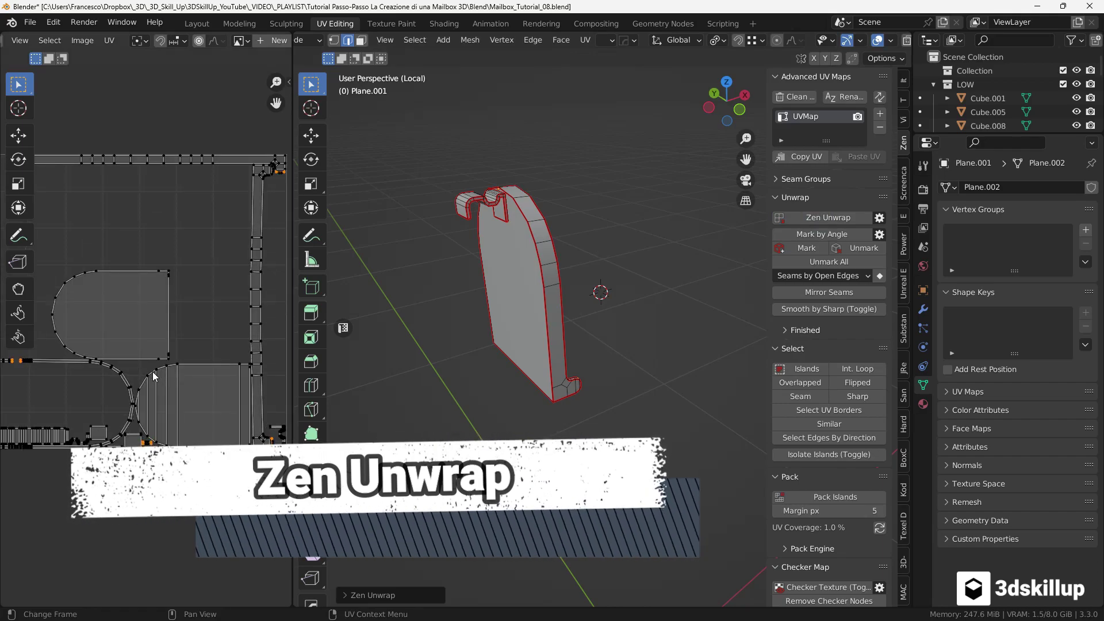
scroll(153, 371, "down", 1)
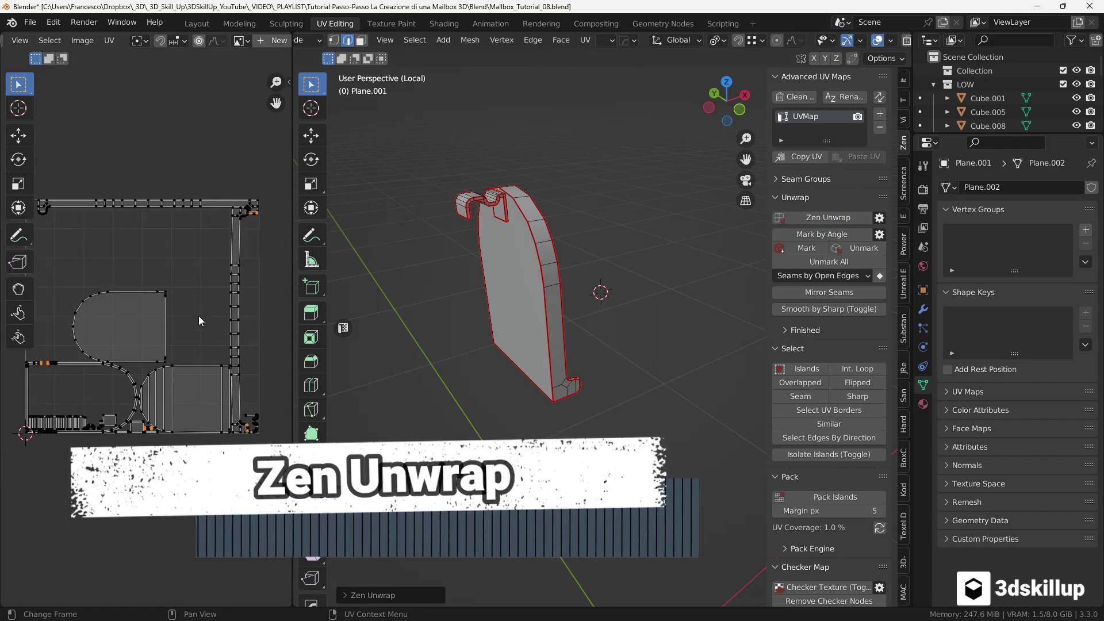
Enable Display Stretch on the UV islands, frame them, and return to Object Mode.
middle_click_drag(169, 280, 176, 329)
scroll(185, 42, "down", 5)
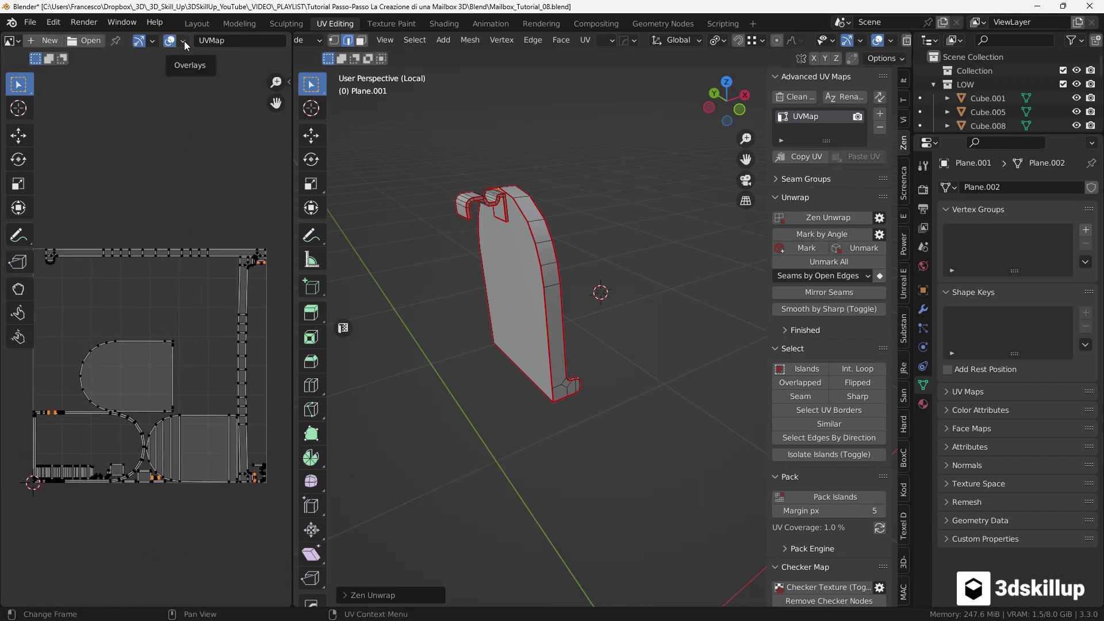
left_click(183, 40)
left_click(97, 165)
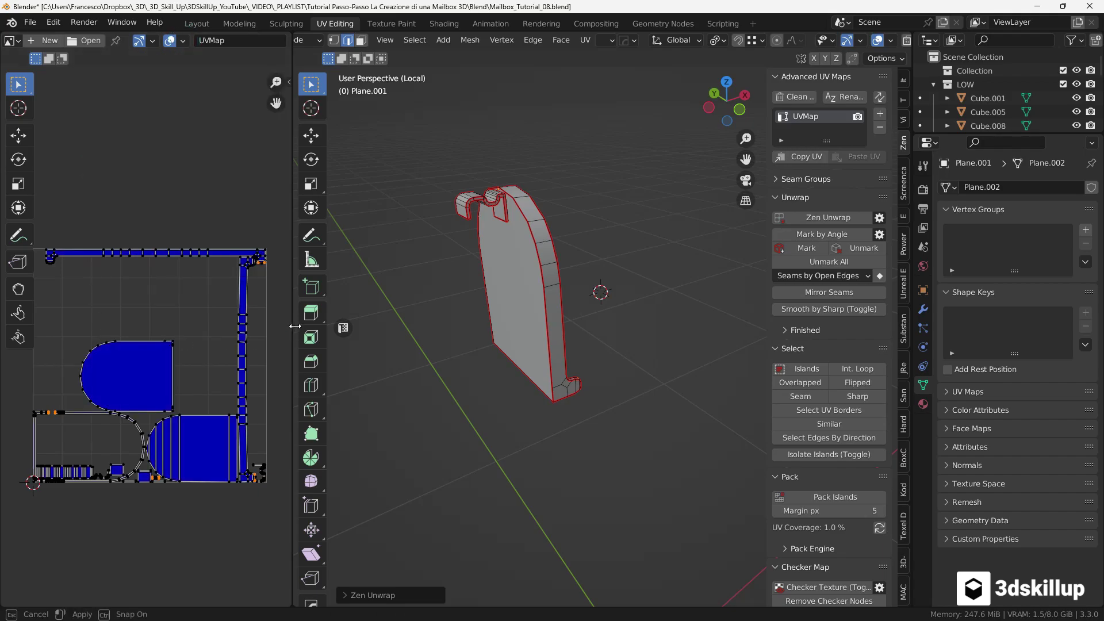
left_click_drag(293, 368, 472, 368)
key("Home")
key("Tab")
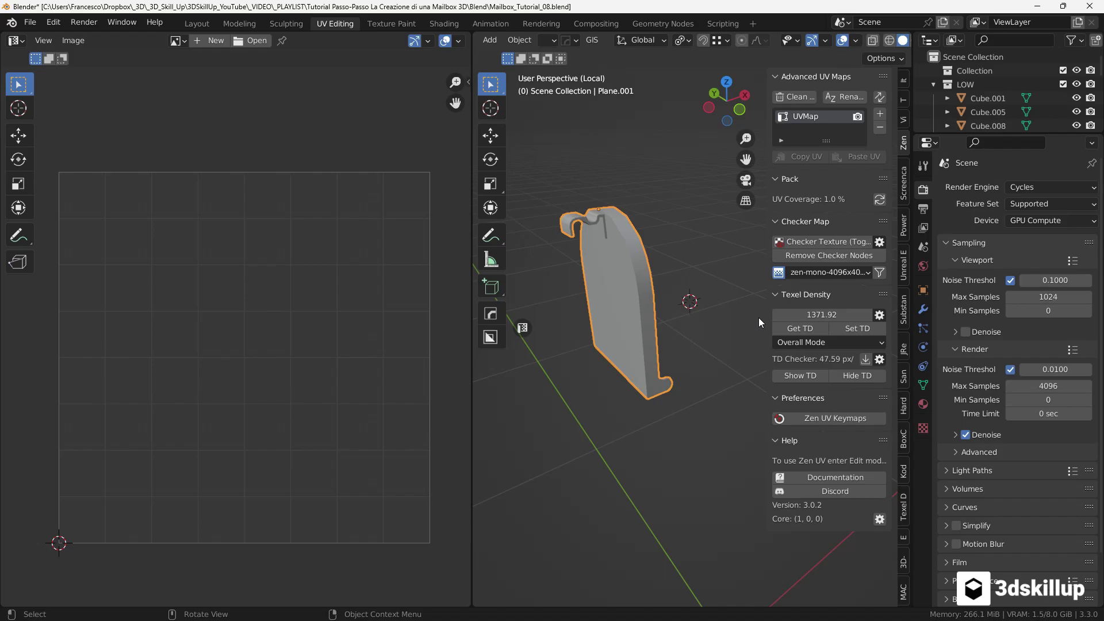
Give the door a new material named mat_cassetta and switch to the Shading workspace.
left_click(924, 405)
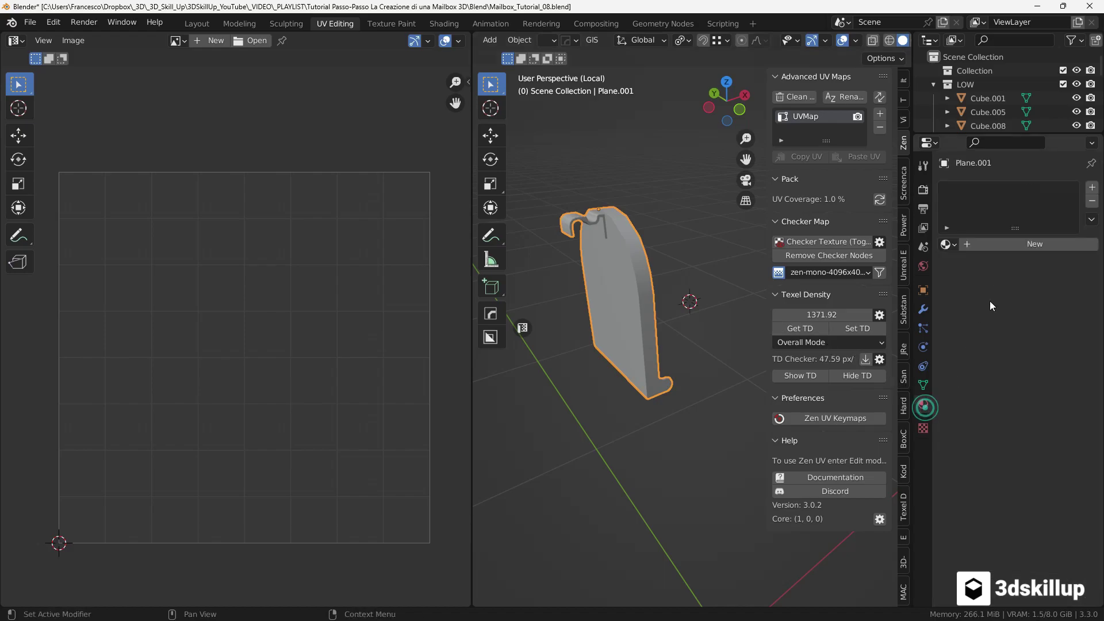
left_click(1000, 247)
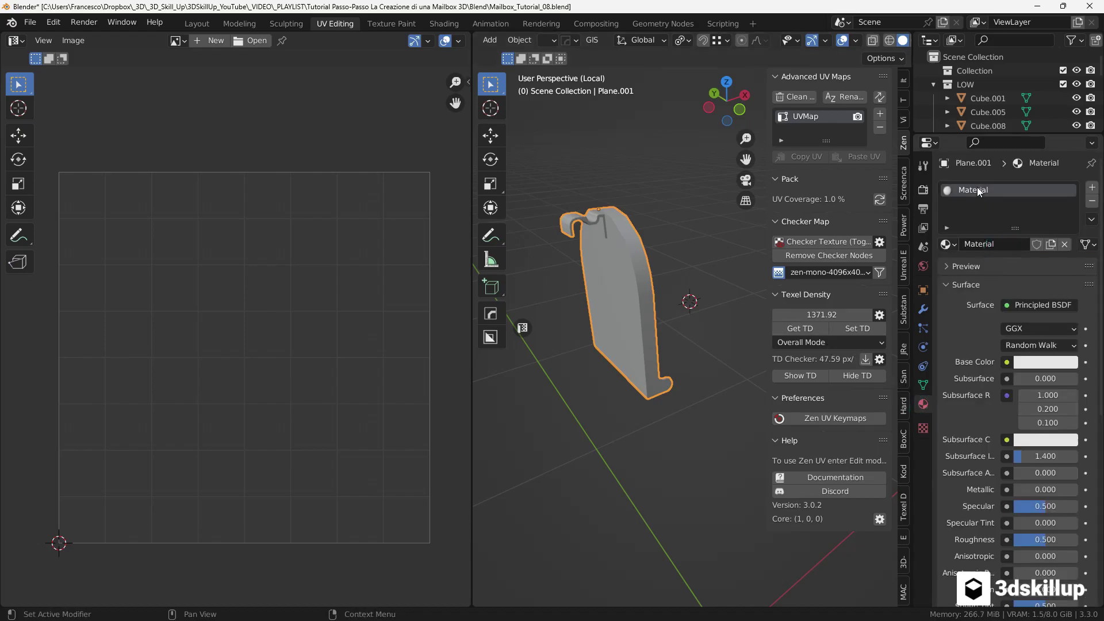
double_click(977, 187)
type("mat_cassetta")
key("Return")
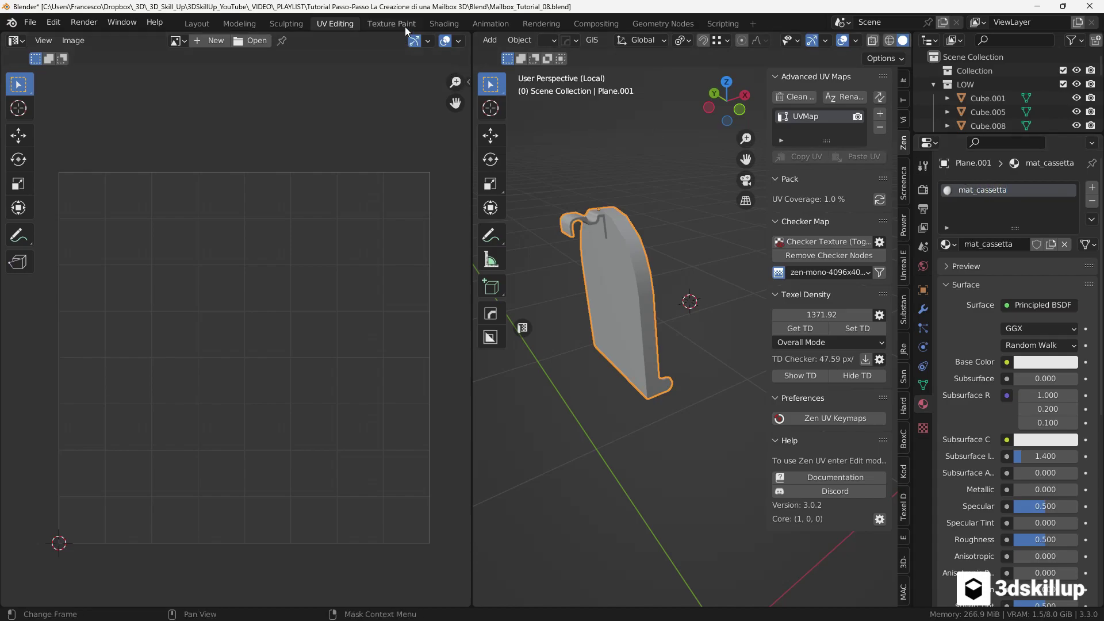
left_click(443, 23)
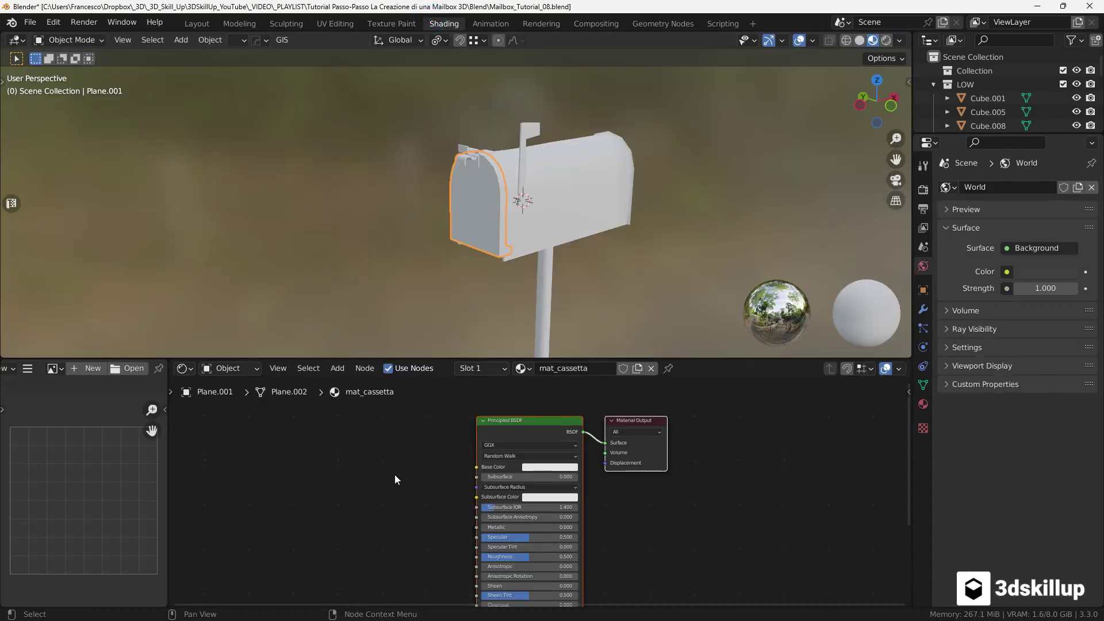
Add an Image Texture node to the left of the Principled BSDF.
key("shift+a")
mouse_move(335, 471)
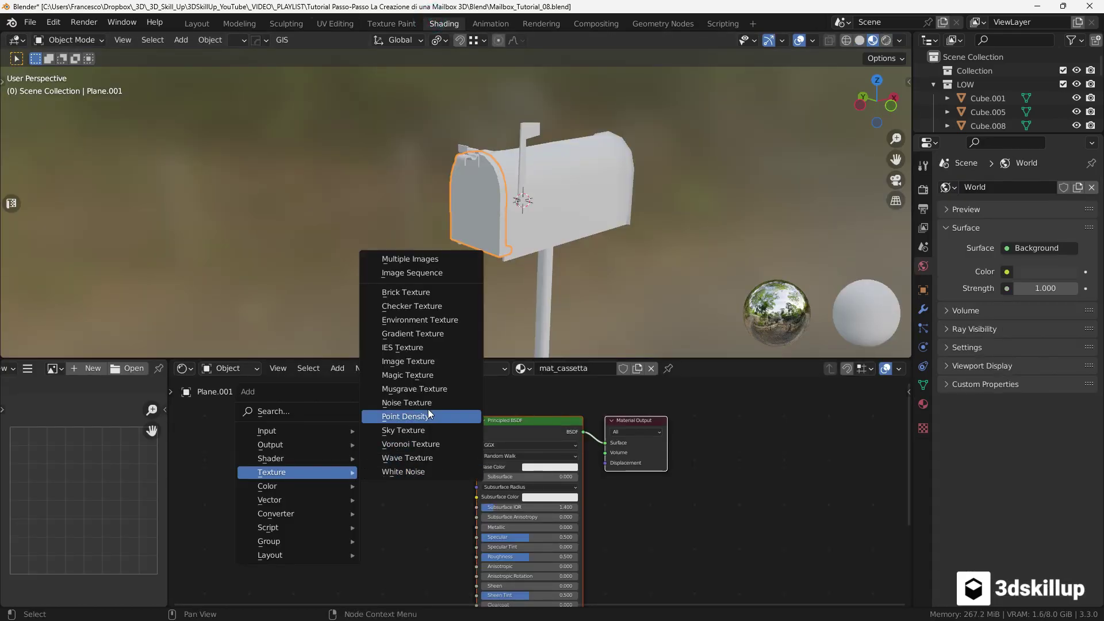
left_click(420, 361)
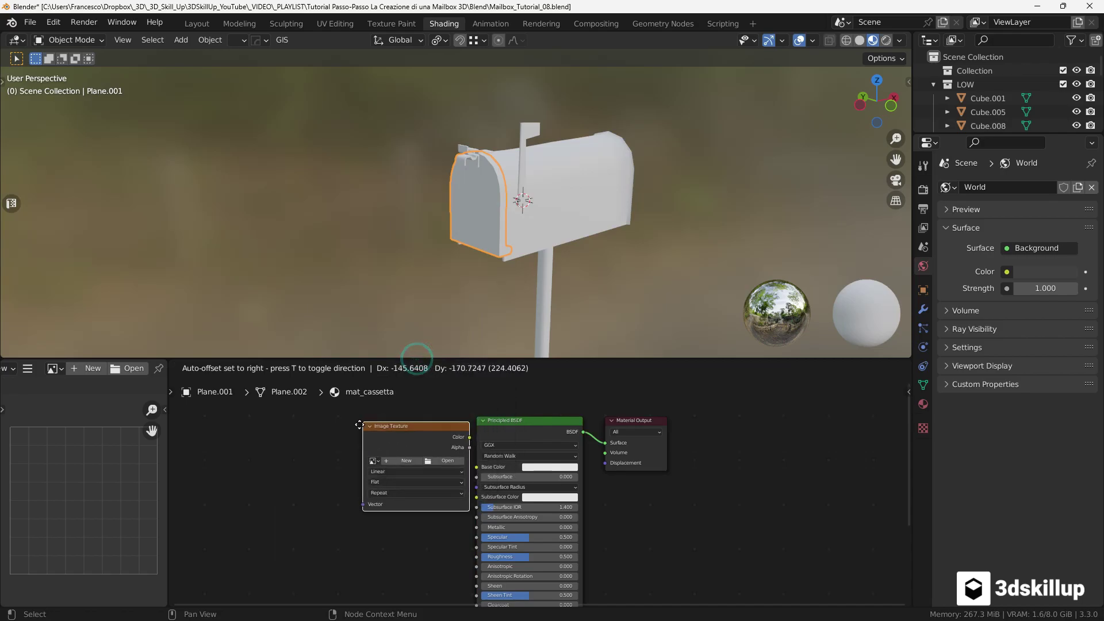
left_click(336, 441)
Create a new UV Grid generated image and link its Color to Base Color.
left_click(357, 471)
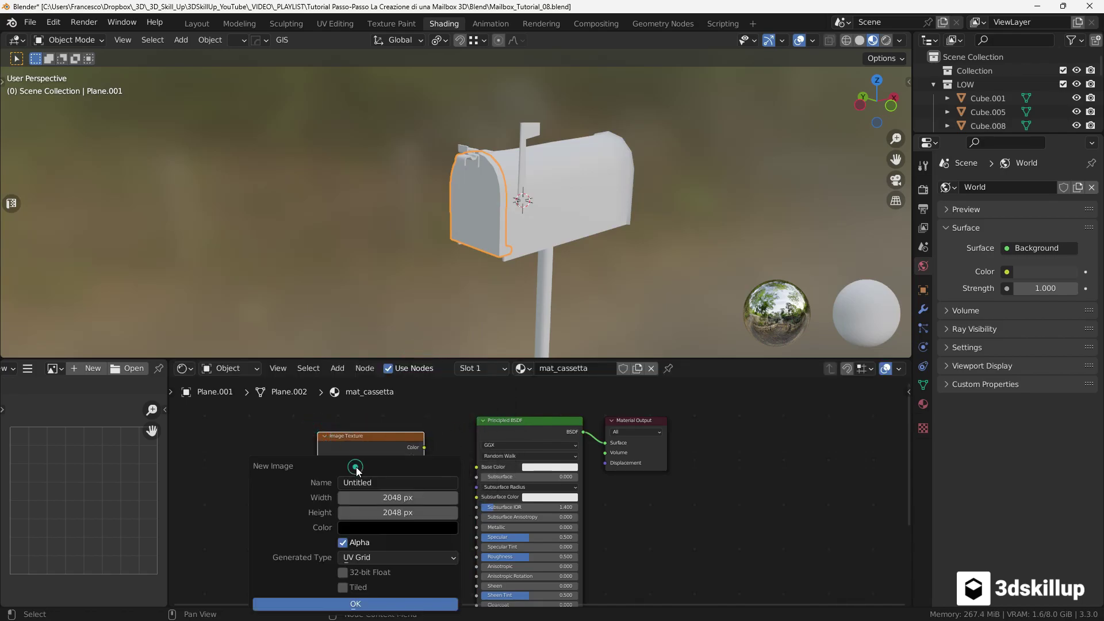
left_click(377, 557)
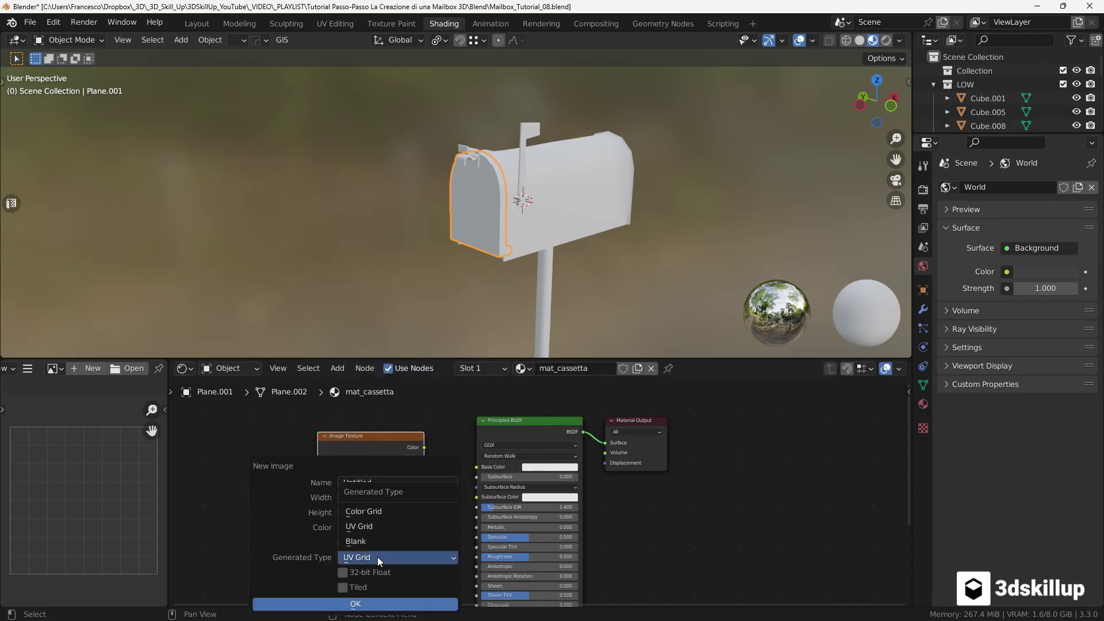
left_click(364, 524)
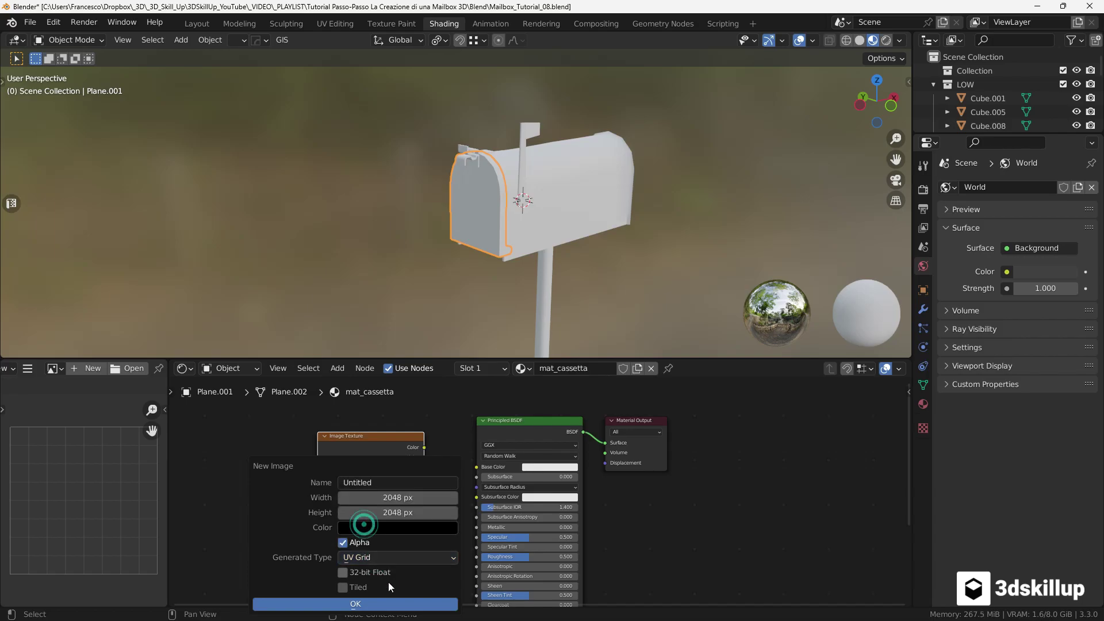
left_click(372, 604)
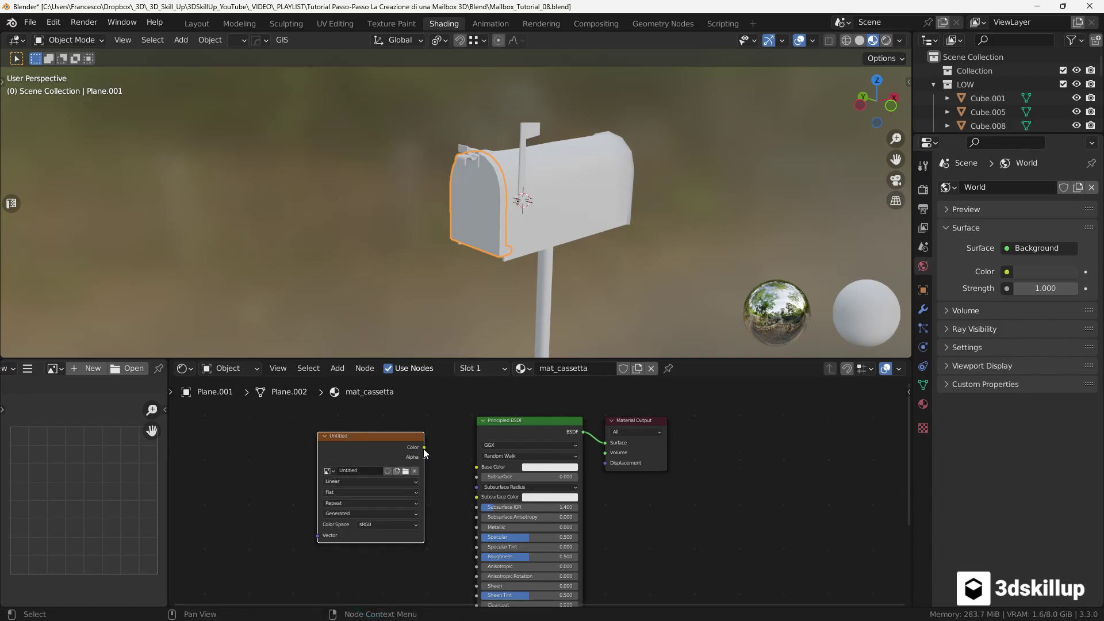
left_click_drag(424, 448, 479, 464)
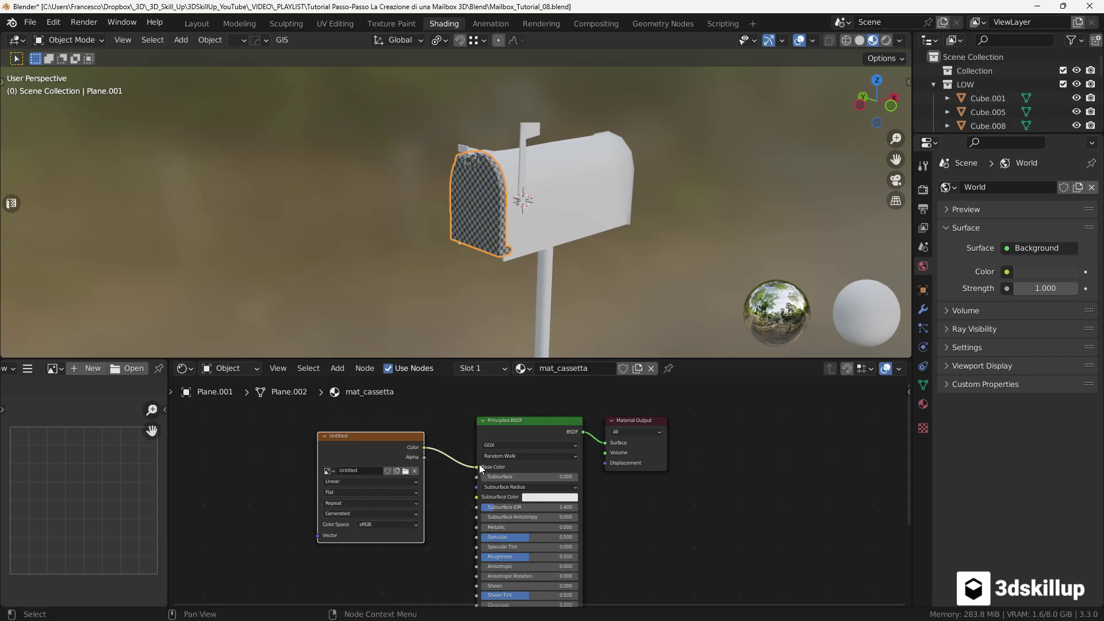
middle_click_drag(488, 329, 454, 171)
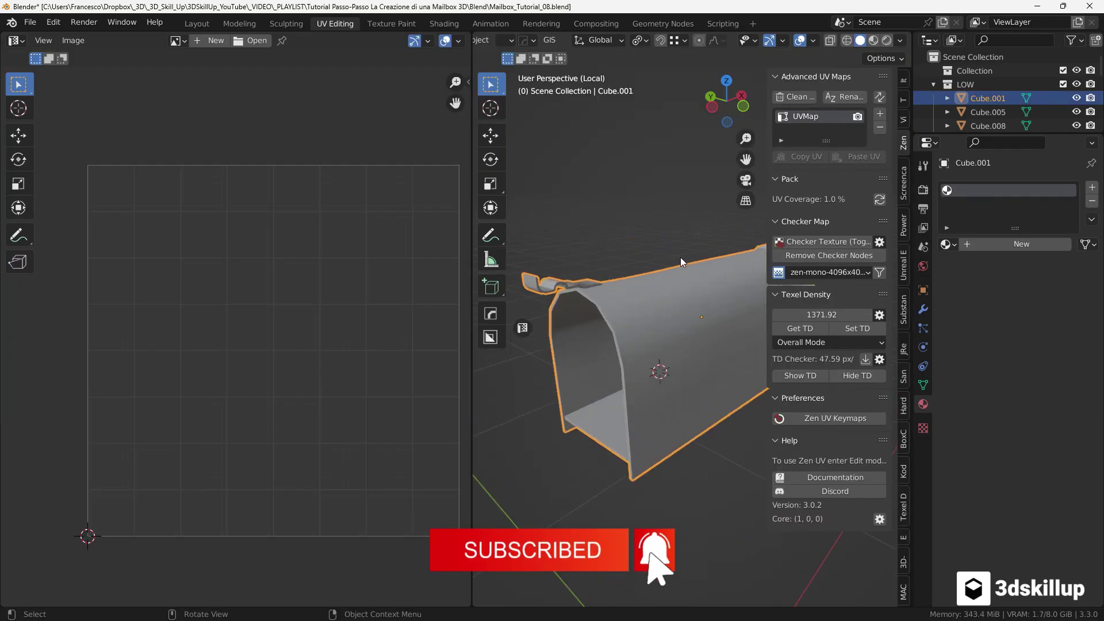
Enter Edit Mode on the mailbox body and mark seams by angle with Zen UV.
scroll(680, 257, "down", 5)
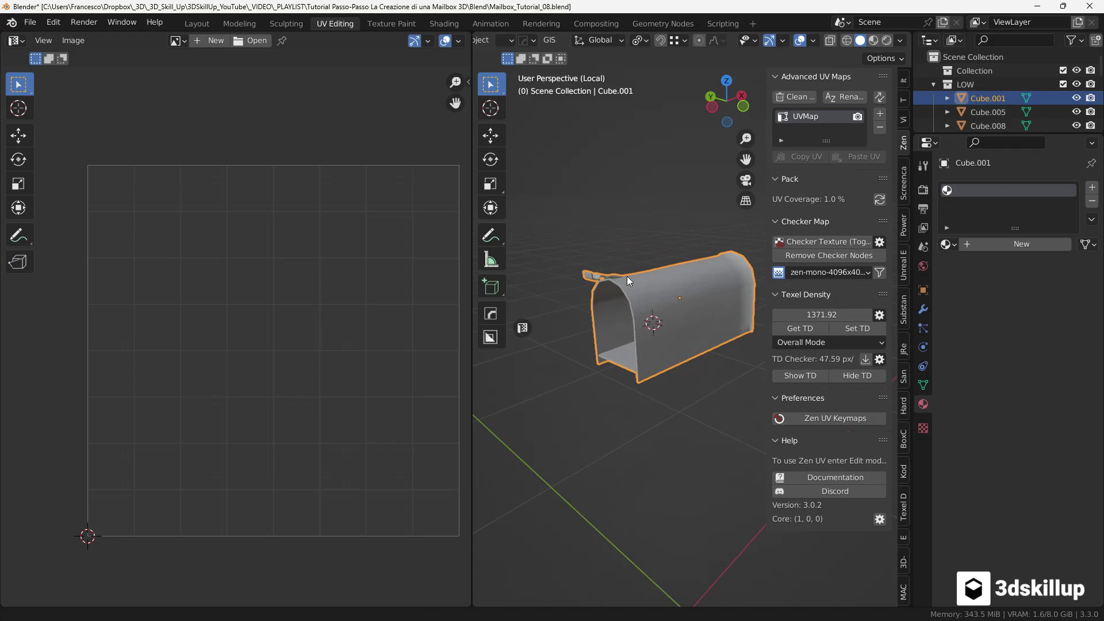
middle_click_drag(627, 276, 622, 283)
key("Tab")
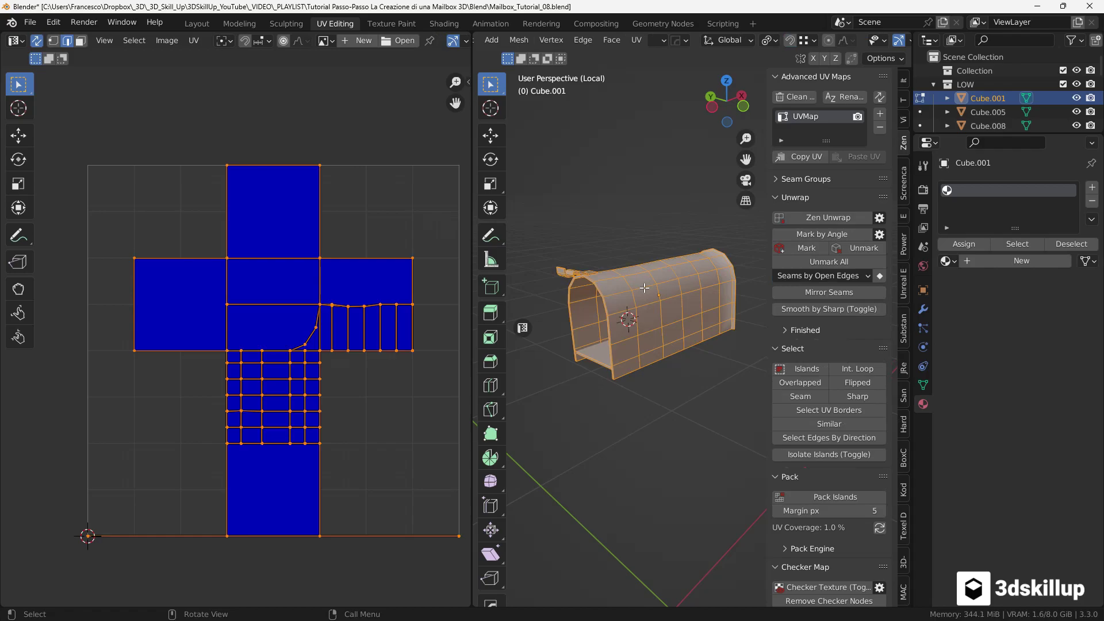
key("alt+a")
left_click(802, 234)
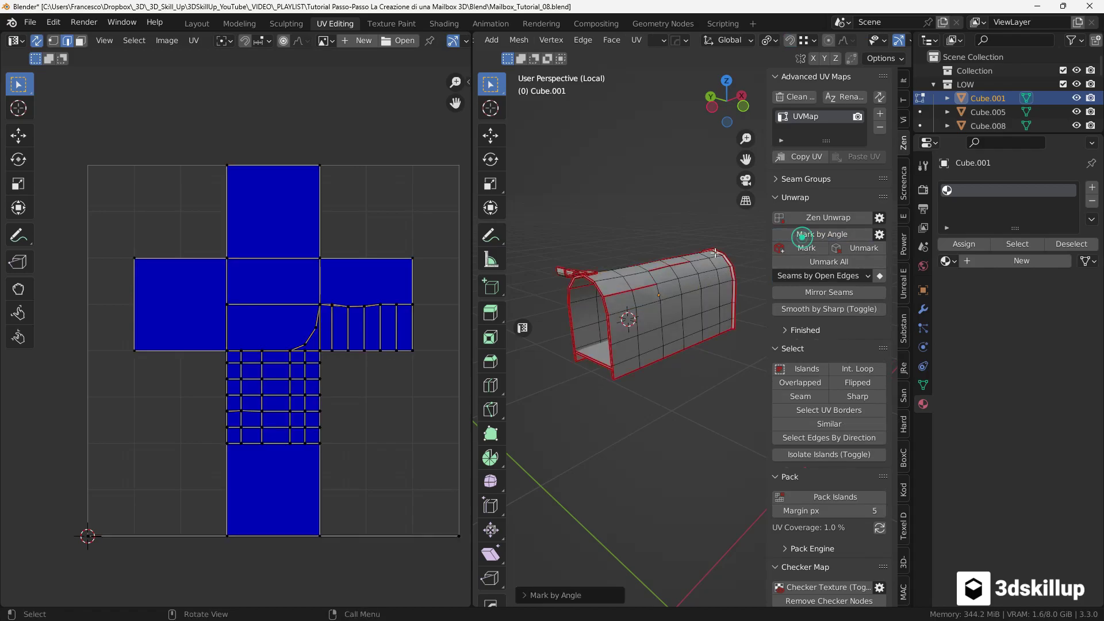
Remove the seams from two lengthwise edge loops on the front.
middle_click_drag(715, 253, 632, 348)
scroll(622, 297, "up", 2)
left_click(621, 309, "alt")
left_click(690, 289, "alt+shift")
left_click(865, 248)
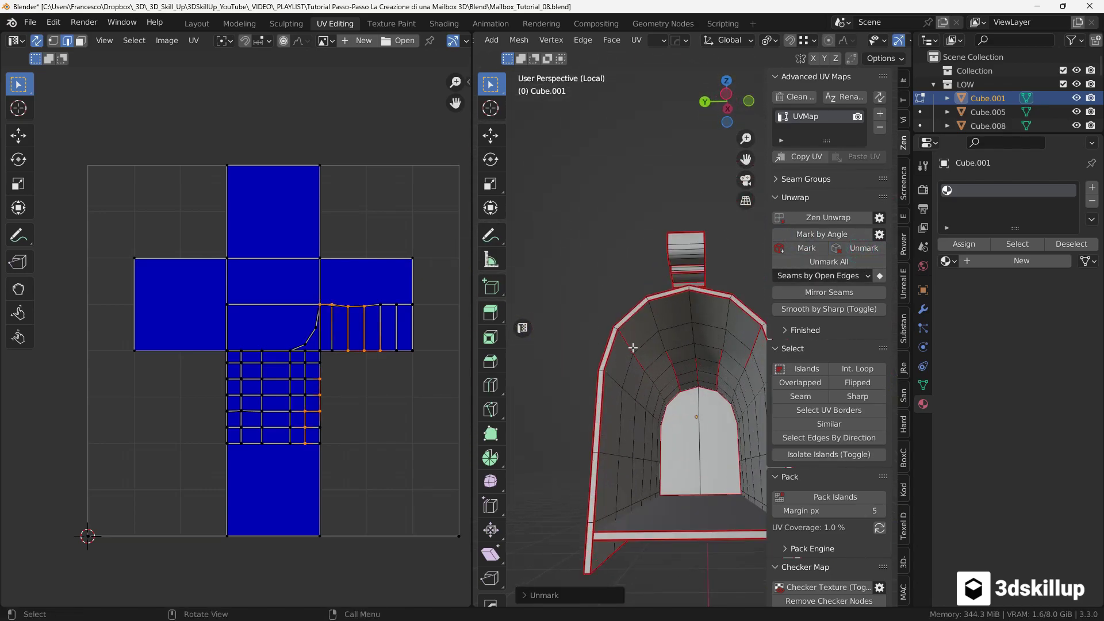
Unmark three seam loops around the arch top, then clear the selection.
scroll(633, 348, "up", 5)
left_click(689, 376, "alt+shift")
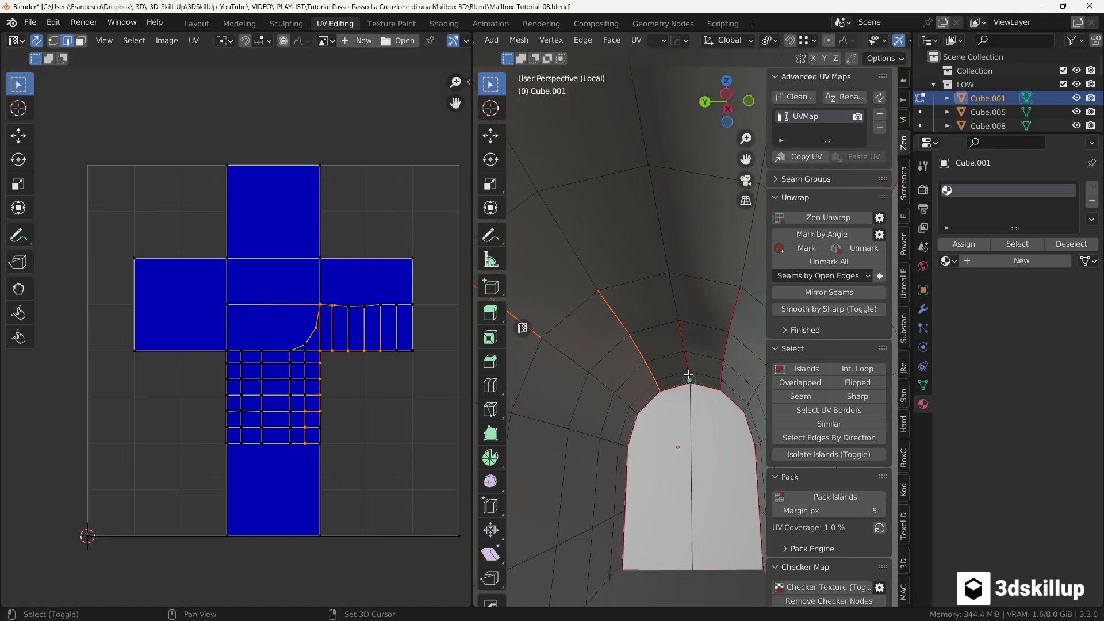
left_click(681, 345, "alt+shift")
left_click(725, 333, "alt+shift")
left_click(864, 248)
scroll(703, 281, "down", 5)
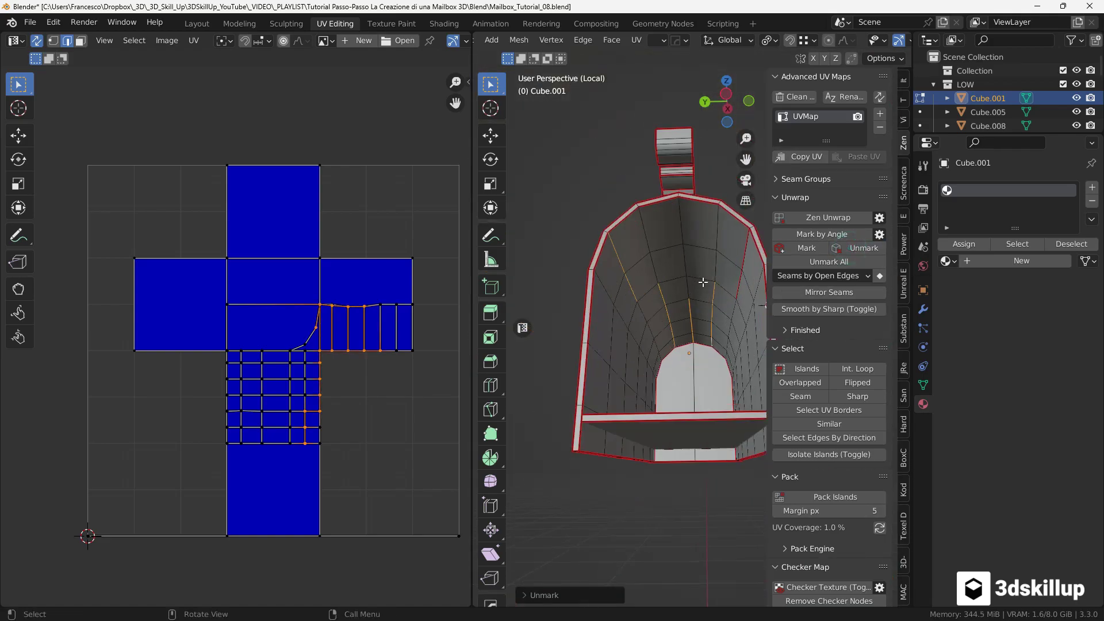
left_click(702, 281, "alt+shift")
Remove the seam from an edge loop on the flap.
middle_click_drag(702, 282, 599, 323)
scroll(598, 265, "up", 4)
left_click(737, 275, "alt+shift")
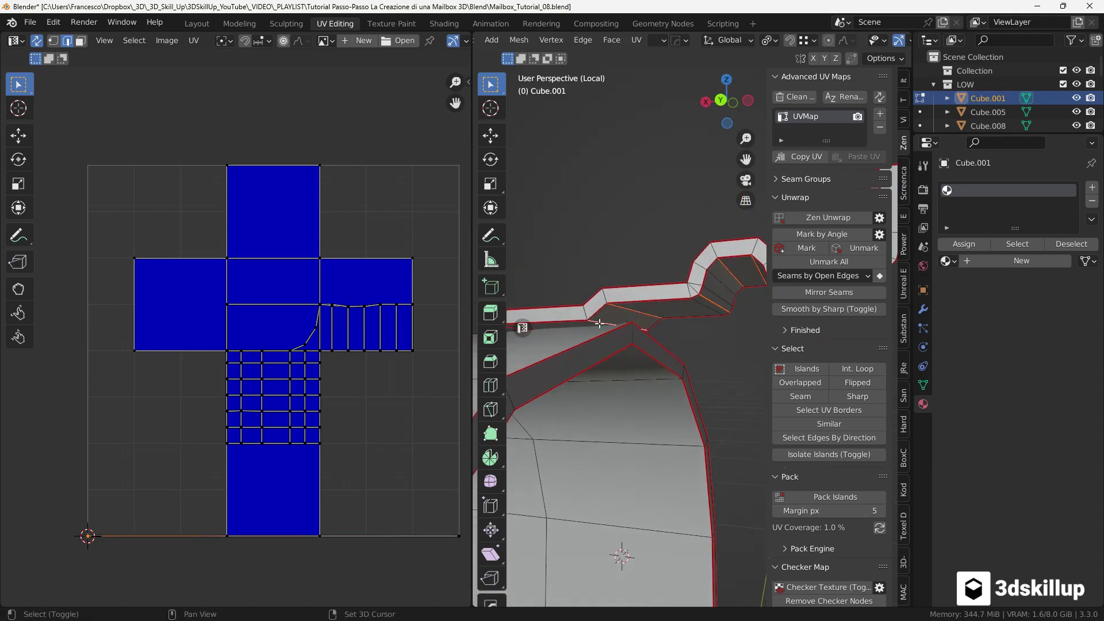
scroll(599, 323, "down", 6)
left_click(864, 248)
Unwrap the mailbox body along the new seams with Zen Unwrap.
middle_click_drag(569, 374, 656, 342)
key("Tab")
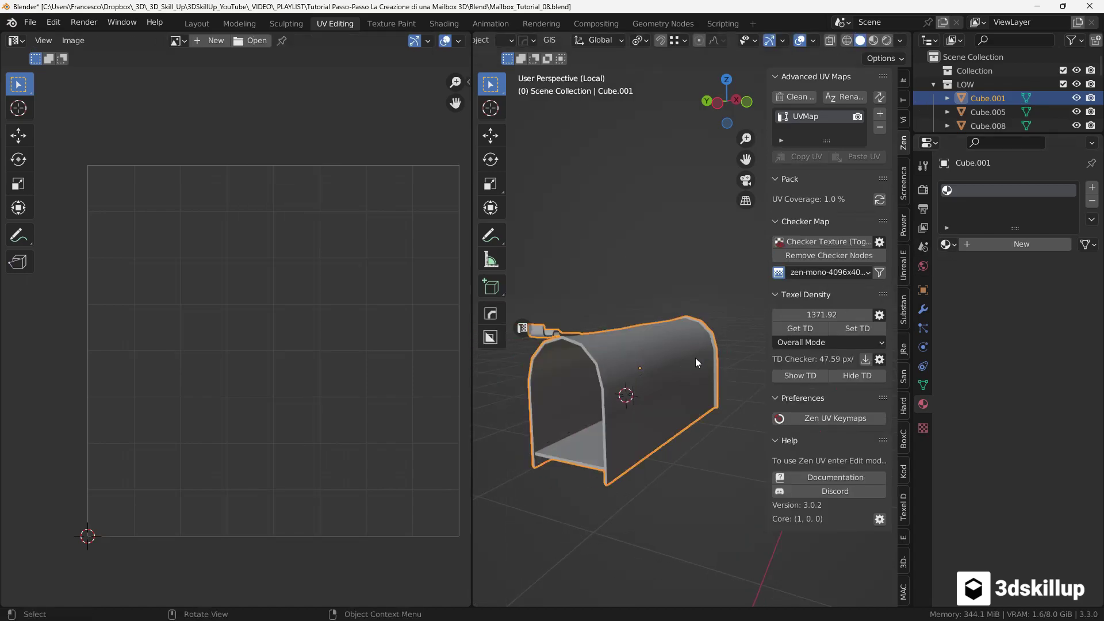
key("Tab")
middle_click_drag(656, 339, 736, 293)
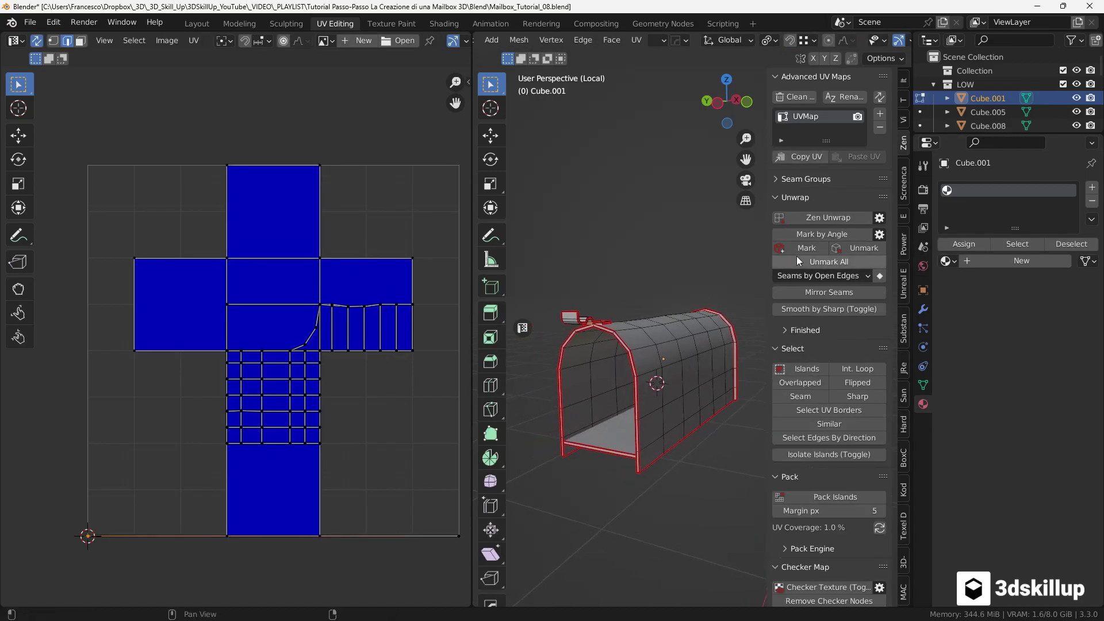
left_click(823, 219)
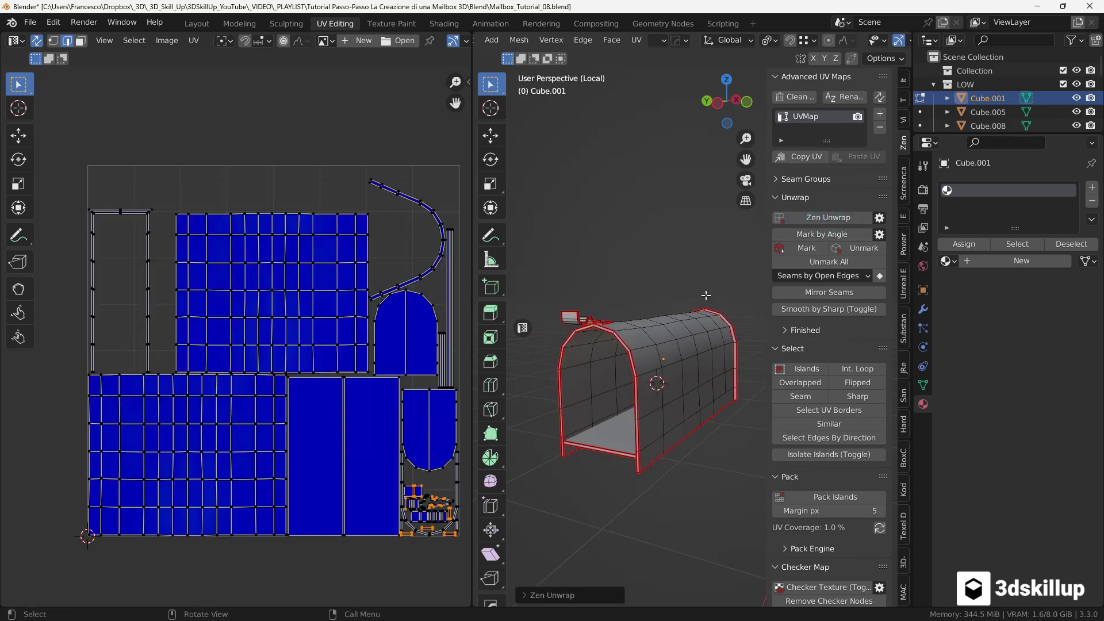
key("a")
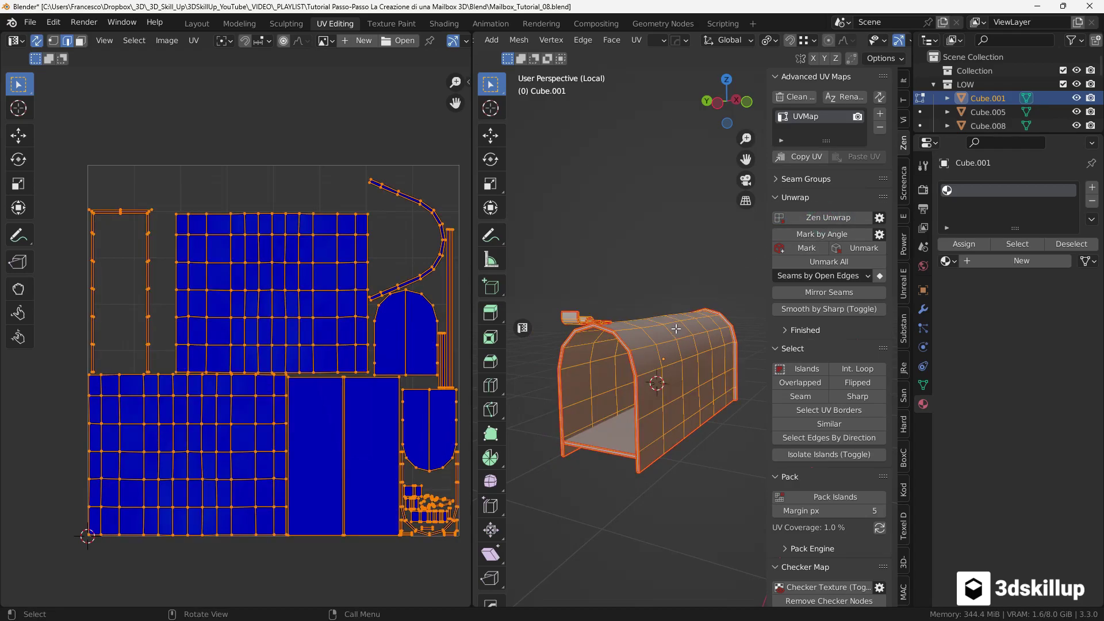
key("alt+a")
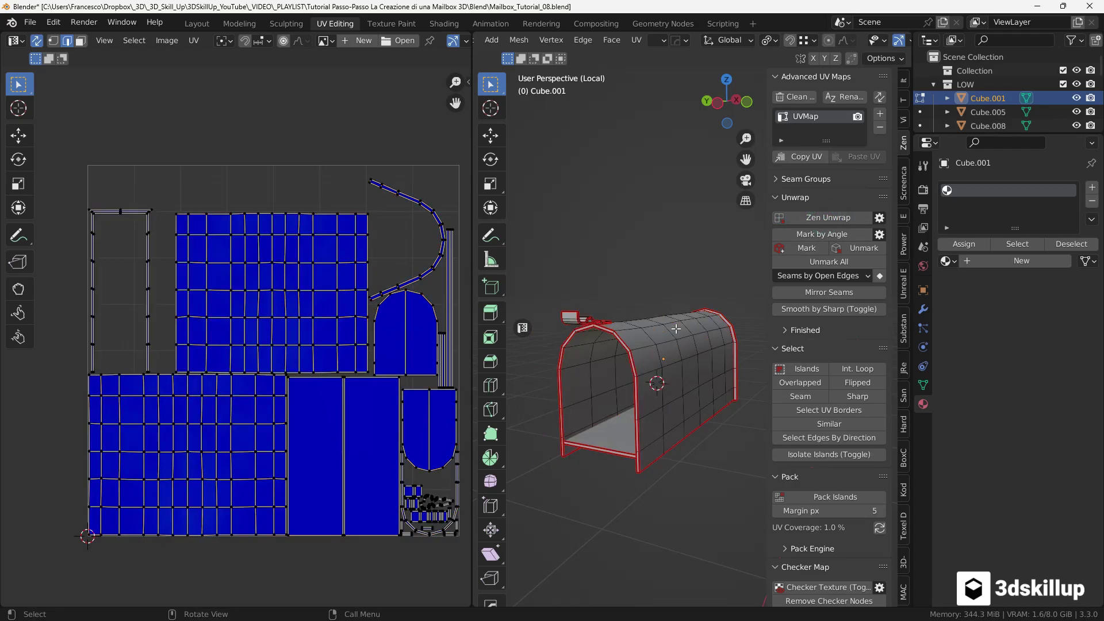
Assign mat_cassetta to the mailbox body and switch to Material Preview shading.
left_click(949, 262)
left_click(874, 281)
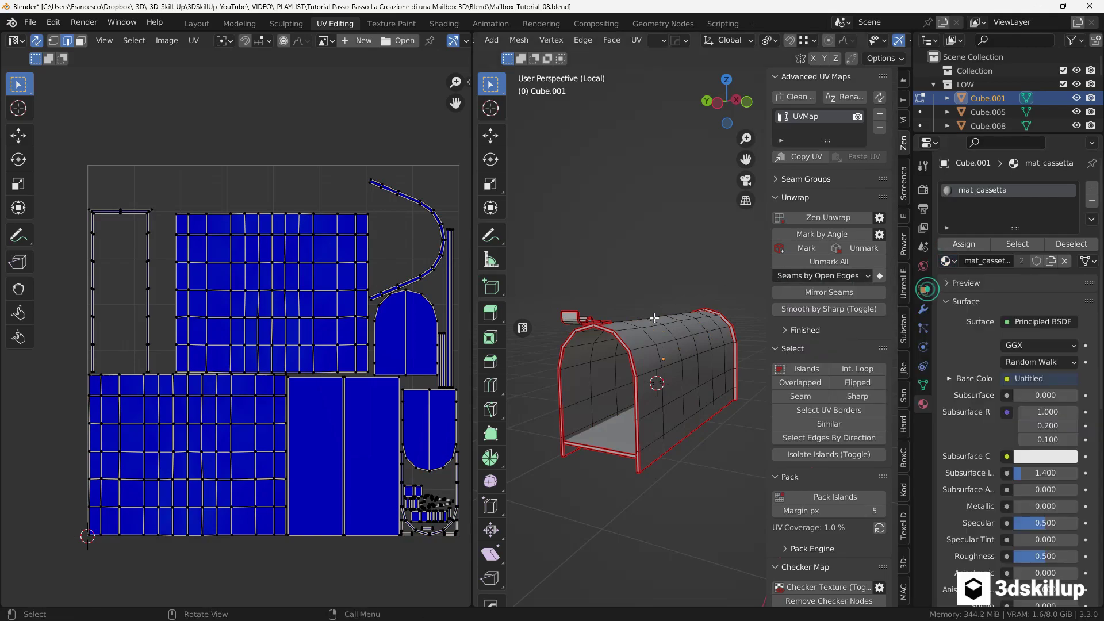
key("Tab")
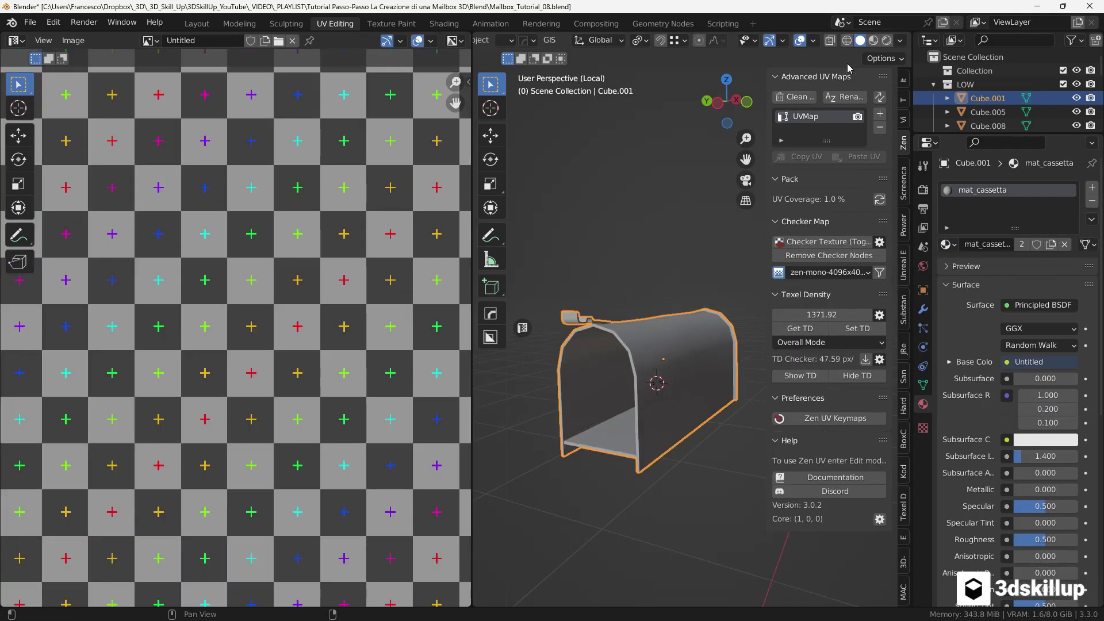
left_click(873, 41)
mouse_move(690, 357)
middle_mouse_down()
mouse_move(600, 358)
mouse_move(627, 345)
mouse_move(644, 368)
mouse_move(609, 362)
middle_mouse_up()
scroll(381, 324, "down", 8)
In Edit Mode, select the strip's boundary edge loops and frame them in the UV view.
key("Tab")
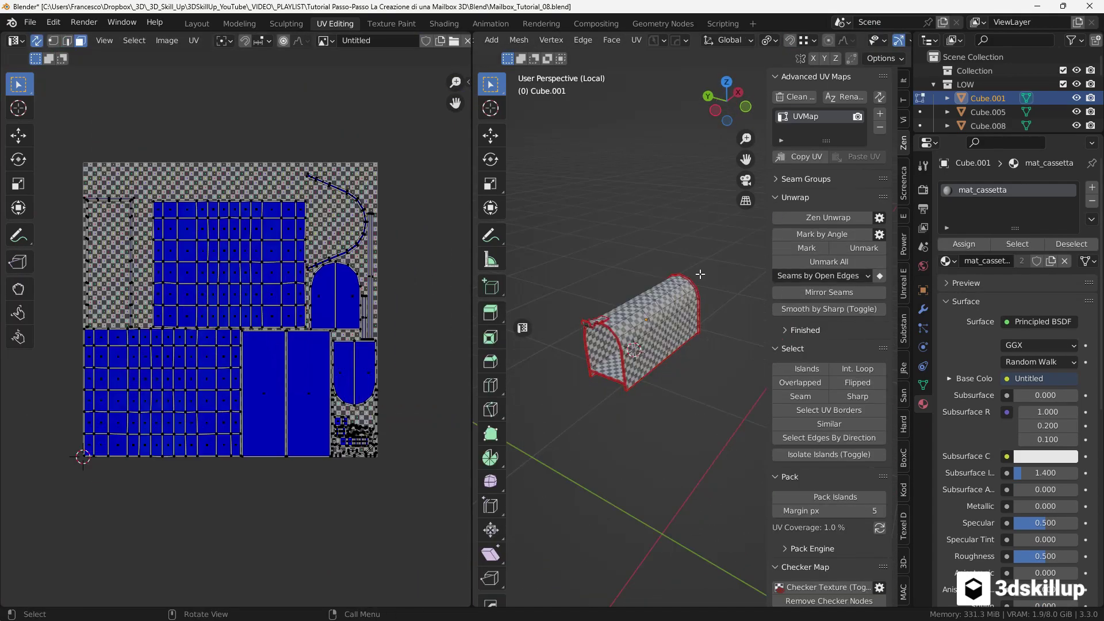
scroll(686, 310, "up", 6)
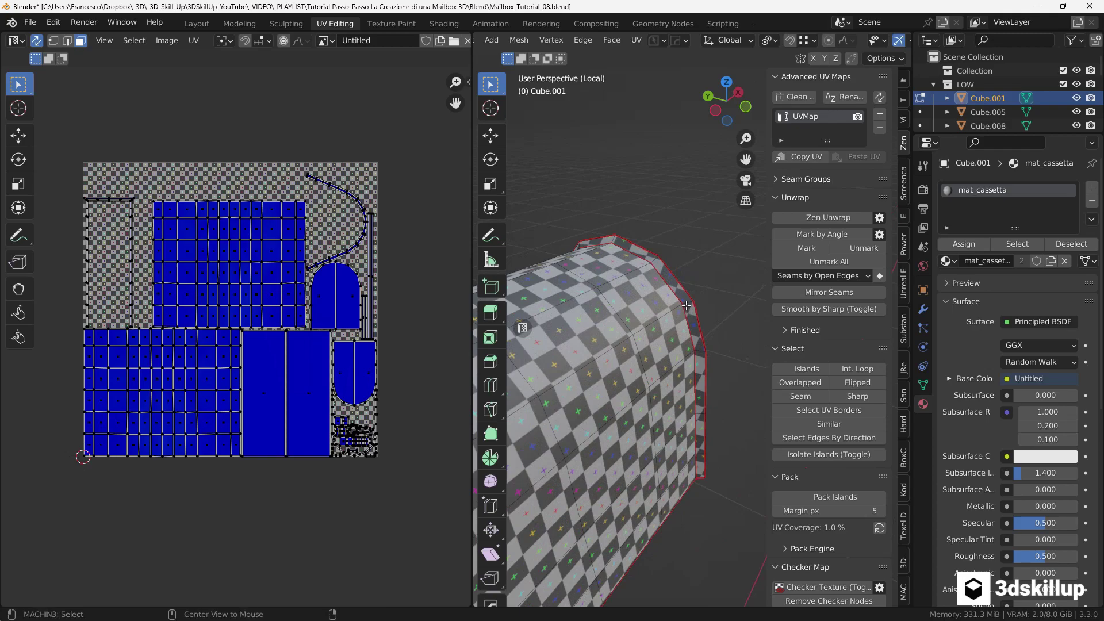
left_click(686, 311, "alt")
mouse_move(678, 373)
middle_mouse_down()
mouse_move(633, 312)
mouse_move(637, 224)
mouse_move(661, 315)
mouse_move(685, 296)
middle_mouse_up()
left_click(633, 311, "shift")
key("KP_Decimal")
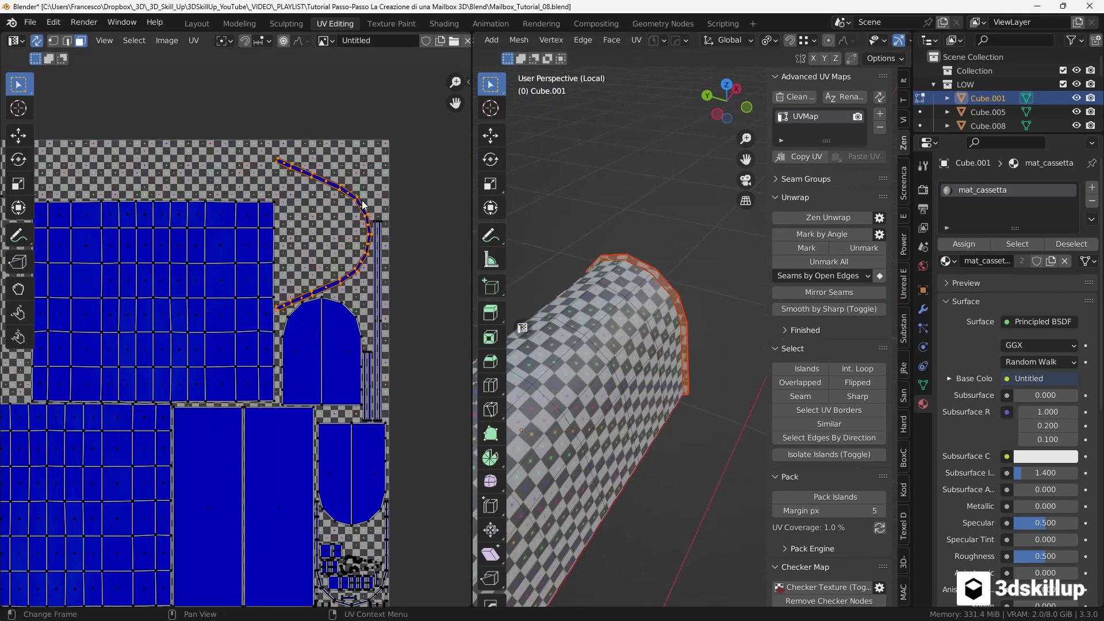
Open the UV Editor sidebar's Zen UV panel beside the mailbox body's UV islands.
middle_click_drag(631, 265, 583, 269)
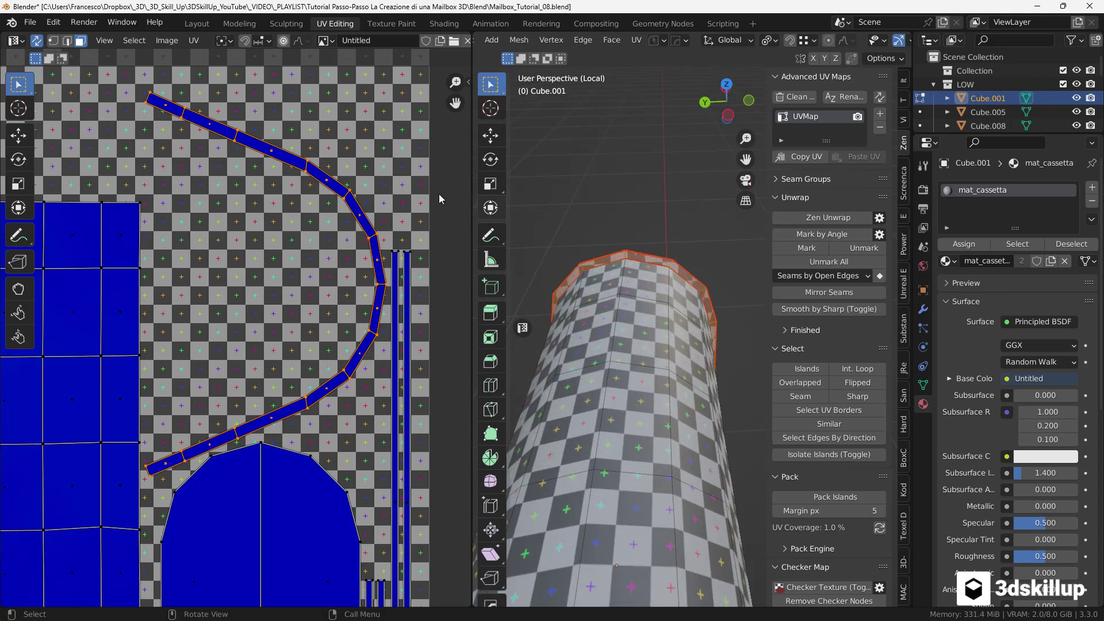
scroll(329, 164, "down", 2)
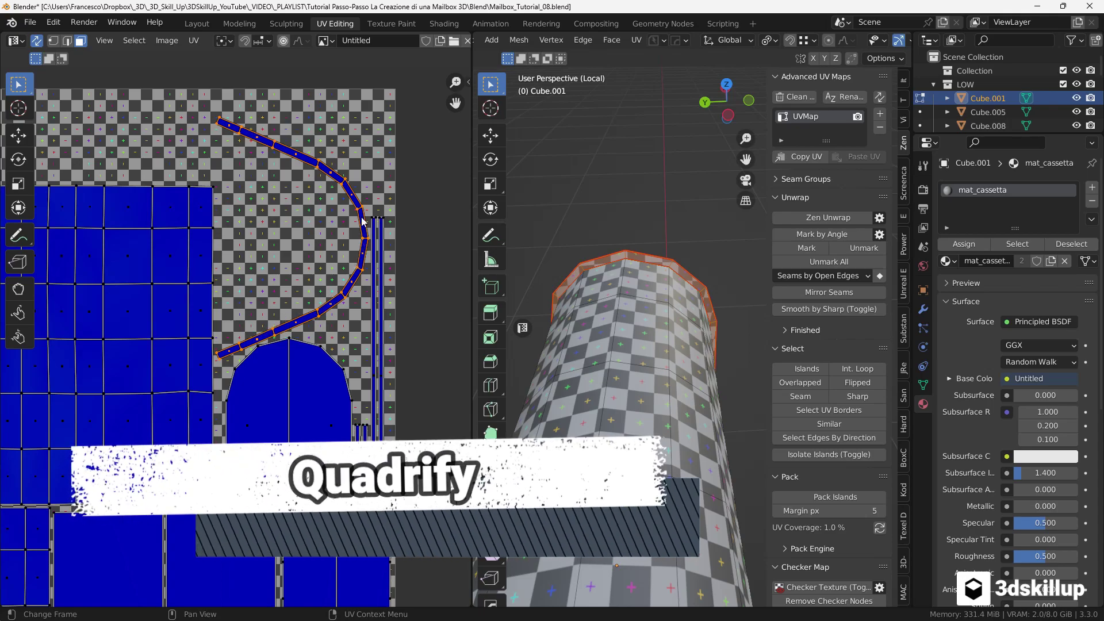
scroll(316, 179, "down", 2)
scroll(316, 179, "down", 4)
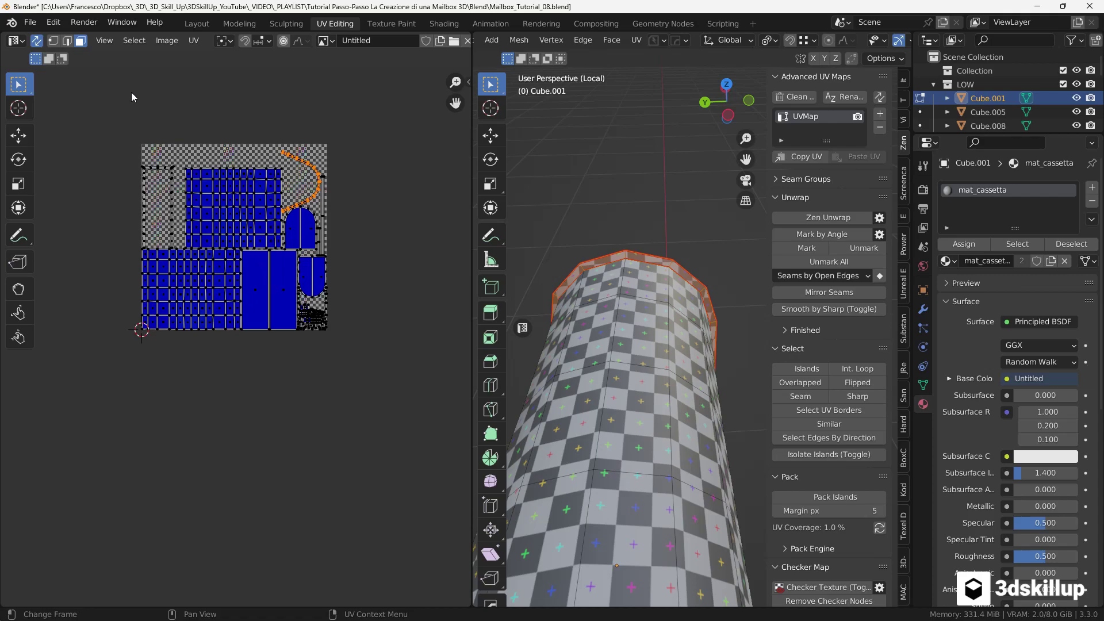
key("n")
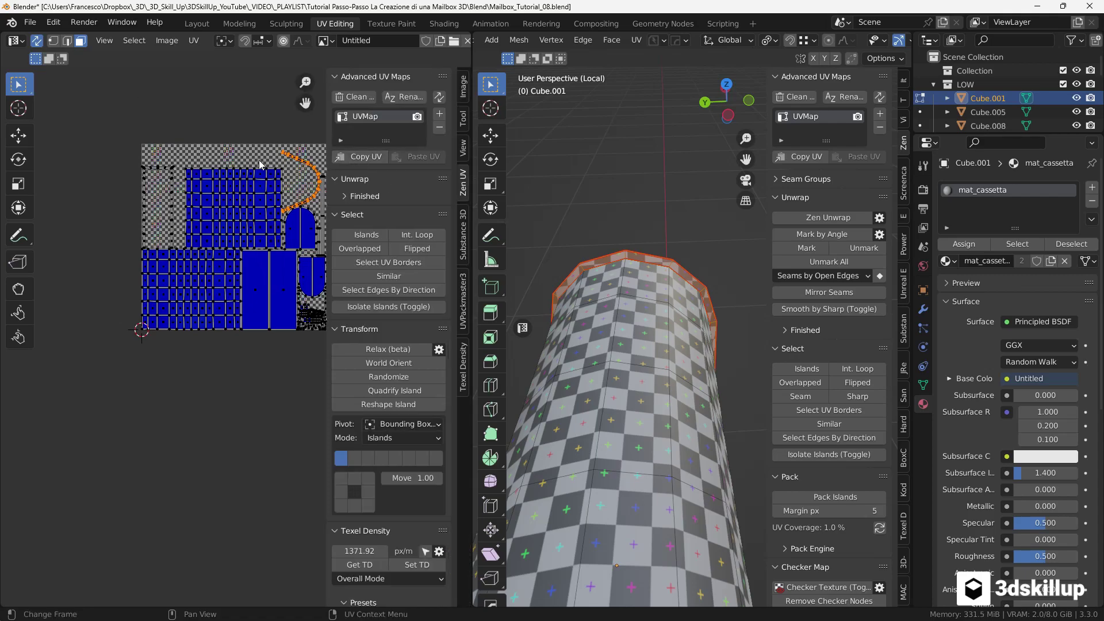
scroll(223, 157, "down", 1)
middle_click_drag(222, 157, 181, 168)
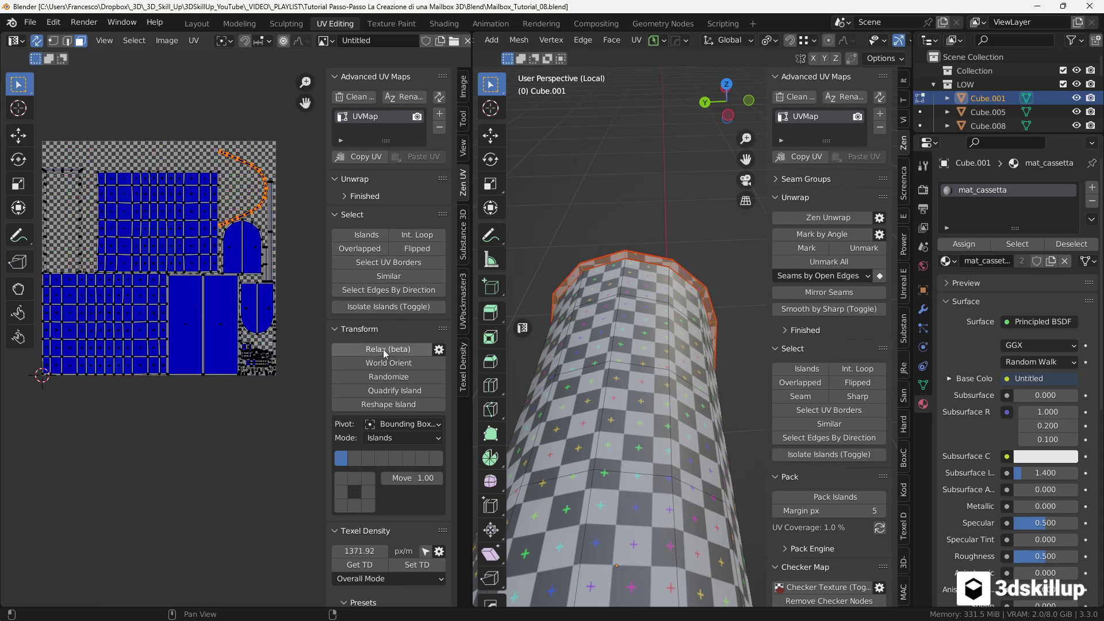
Straighten the curved strip island into a square grid and move it along the top of the tile.
left_click(387, 391)
middle_click_drag(267, 193, 230, 211)
key("g")
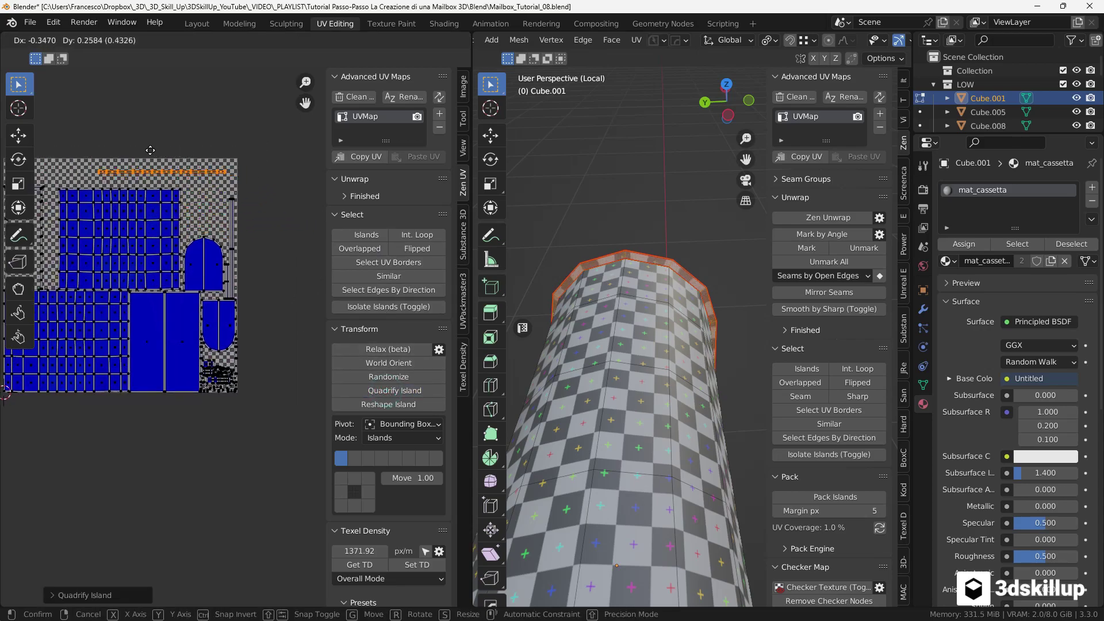
left_click(159, 170)
scroll(159, 170, "up", 2)
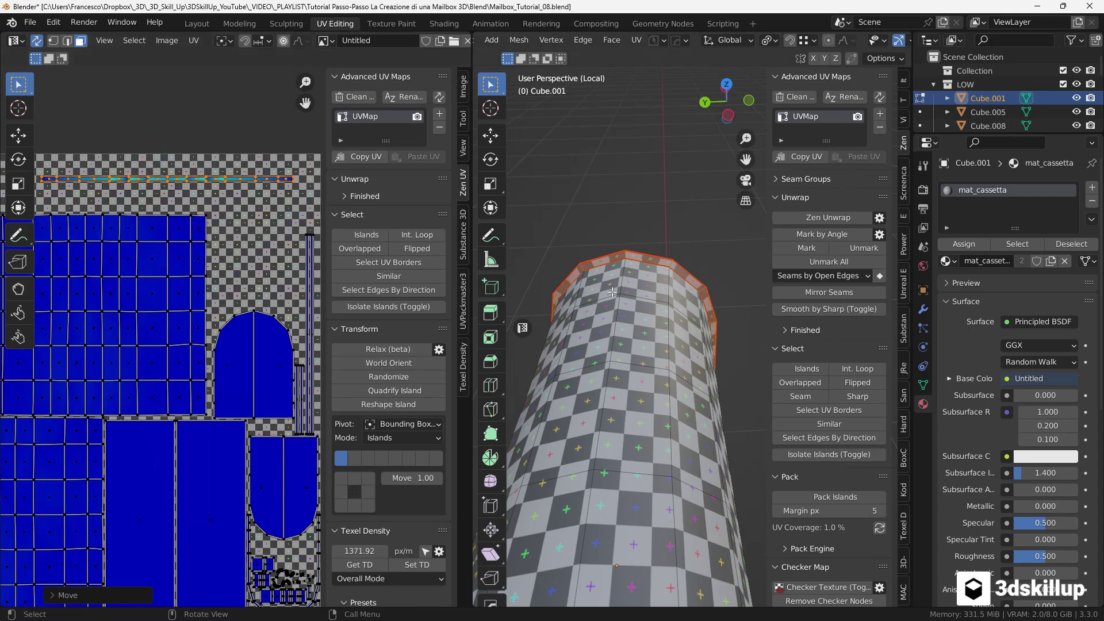
scroll(242, 203, "down", 2)
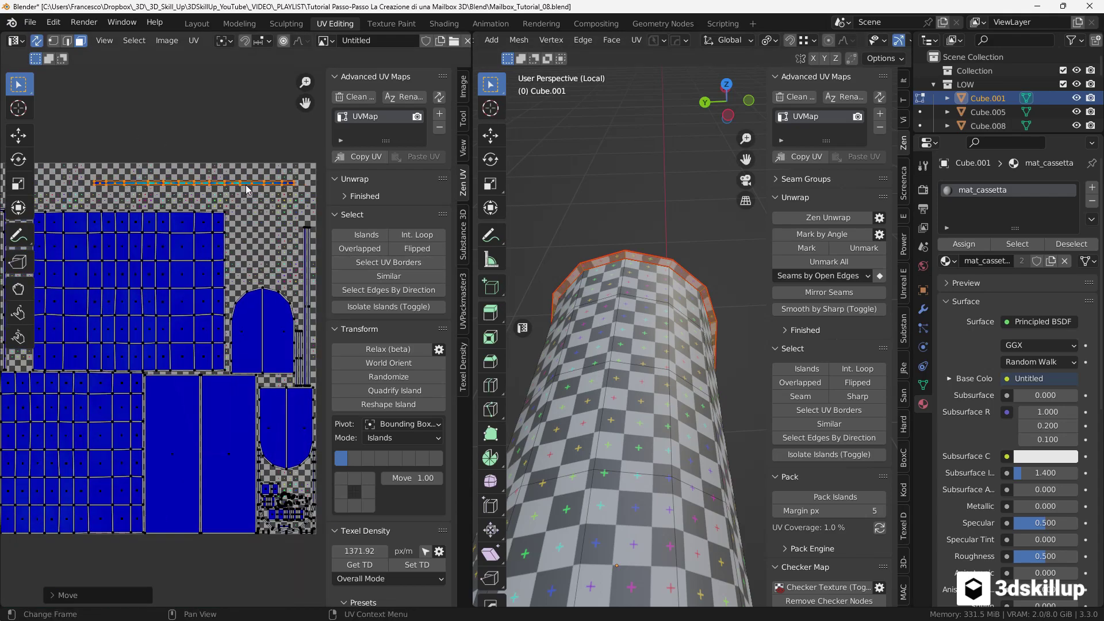
scroll(219, 185, "up", 1, "shift")
scroll(218, 185, "up", 10)
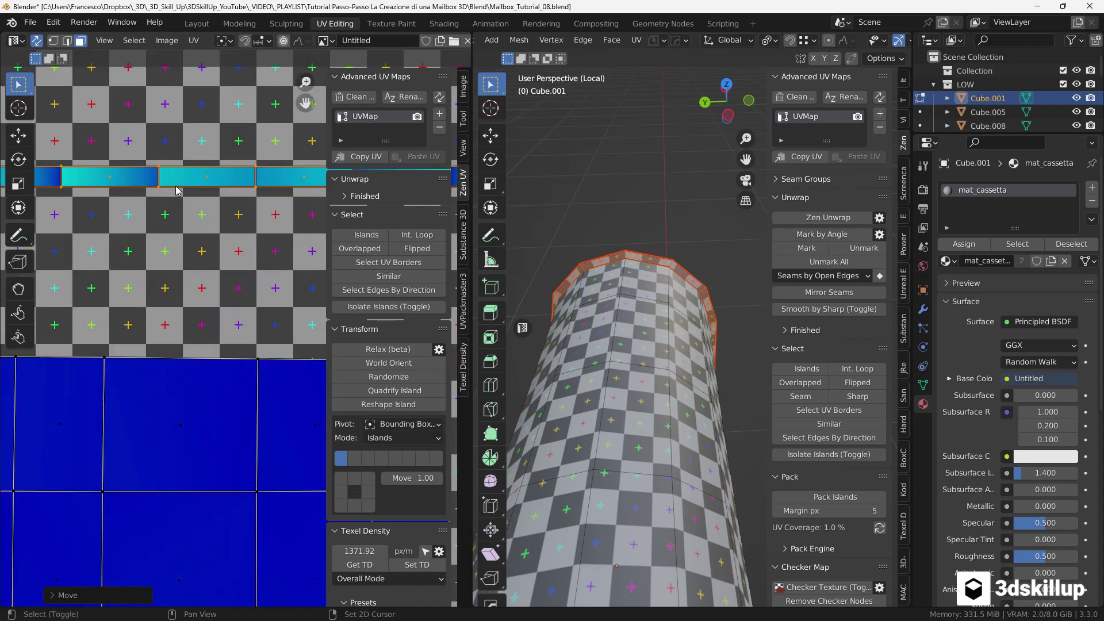
scroll(172, 189, "down", 8)
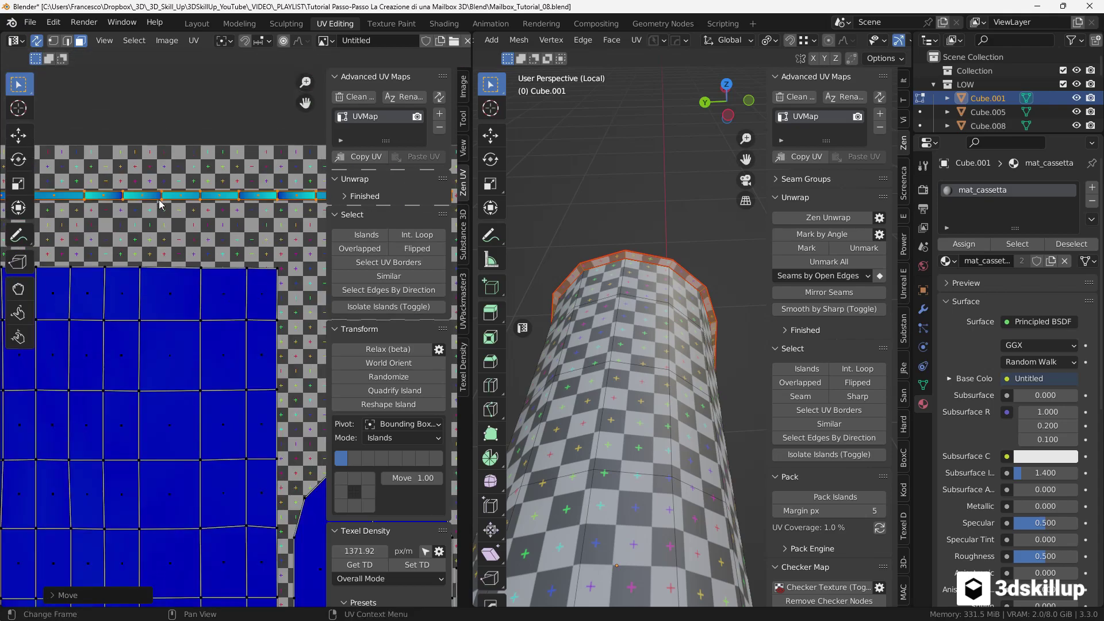
scroll(180, 196, "right", 1, "ctrl")
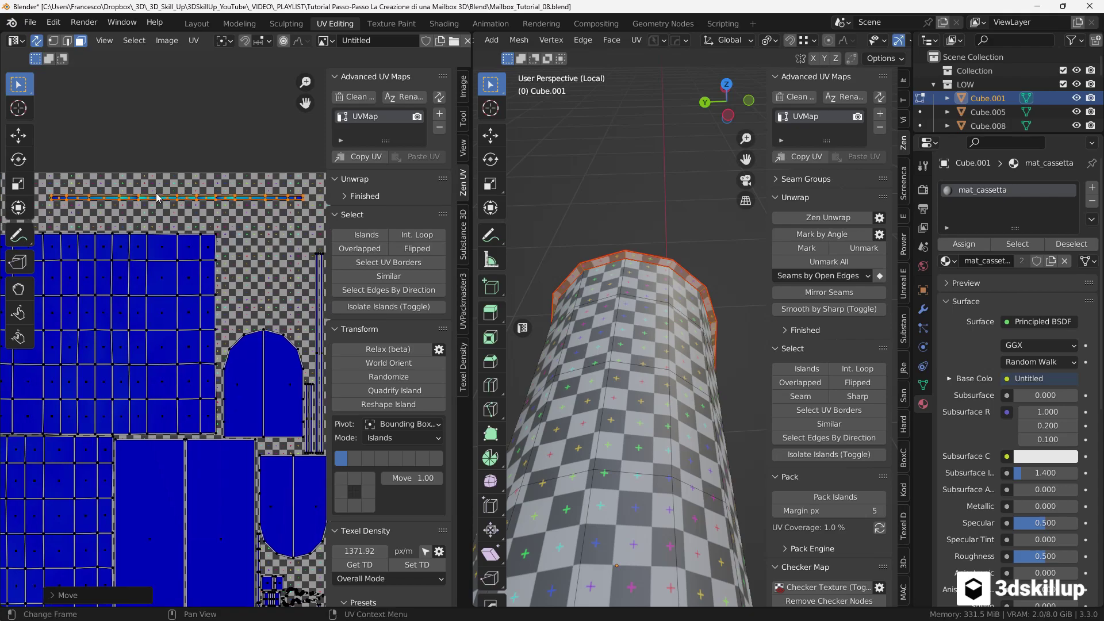
In Vertex select mode, select the row of vertices along the thin strip island.
left_click(53, 40)
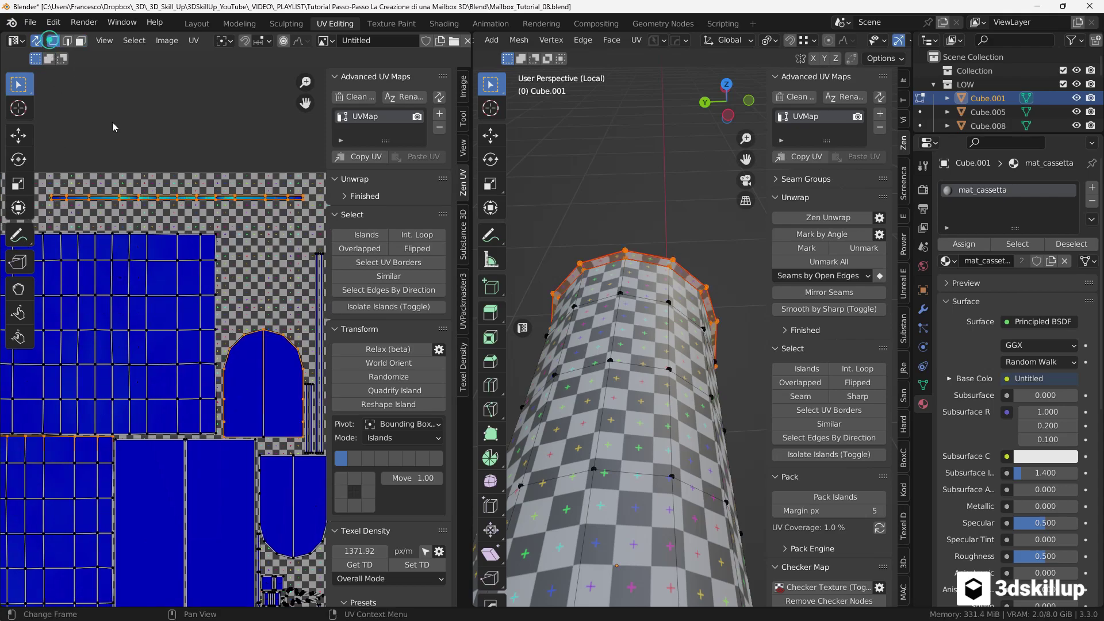
left_click(158, 197, "shift")
left_click(176, 197, "shift")
left_click(197, 197, "shift")
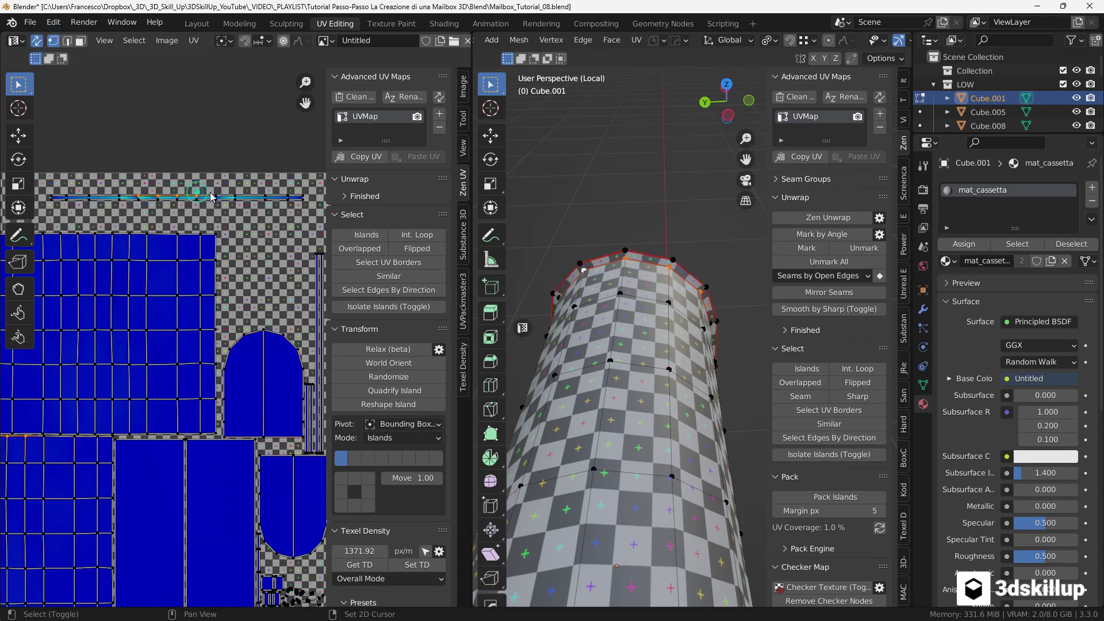
left_click(217, 196, "shift")
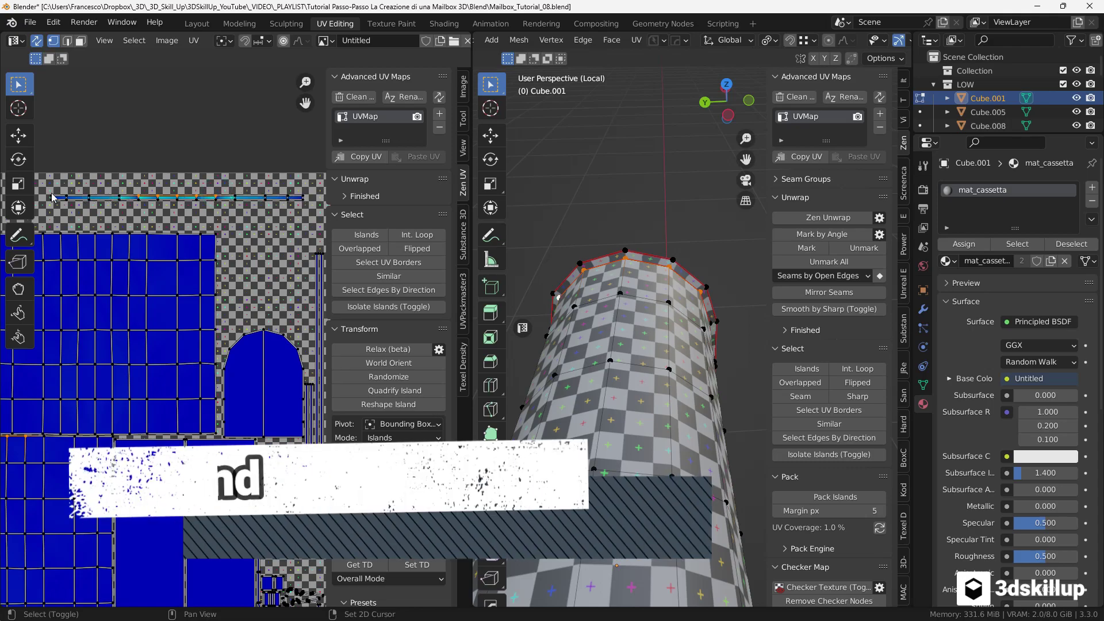
Reshape the thin strip island through its selected vertices with Zen UV Reshape Island.
left_click(386, 403)
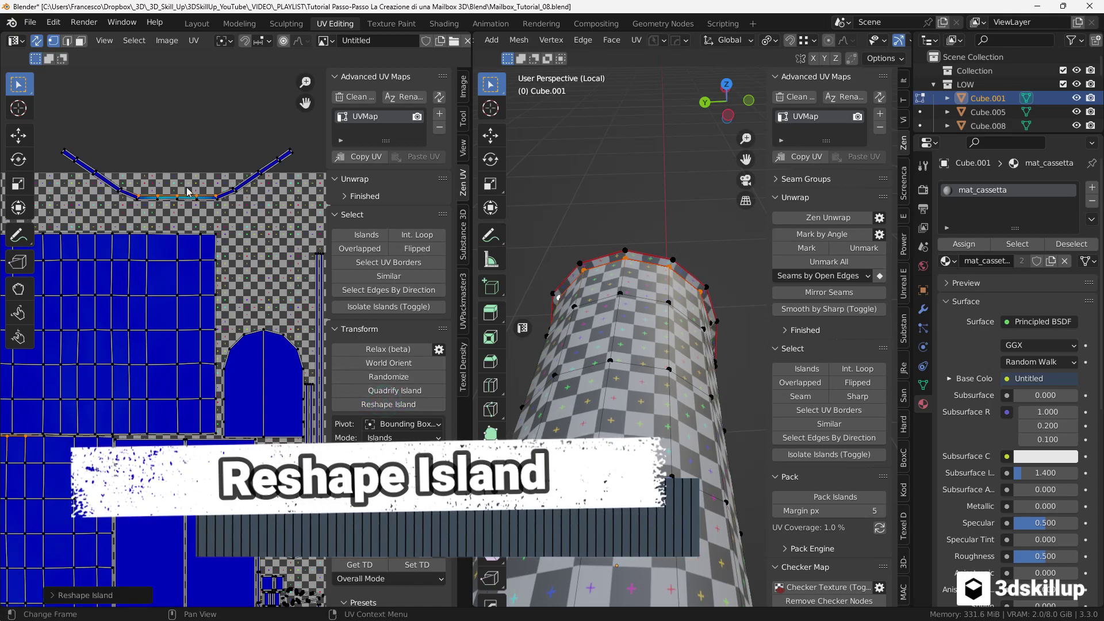
scroll(202, 257, "up", 3)
scroll(203, 257, "down", 4)
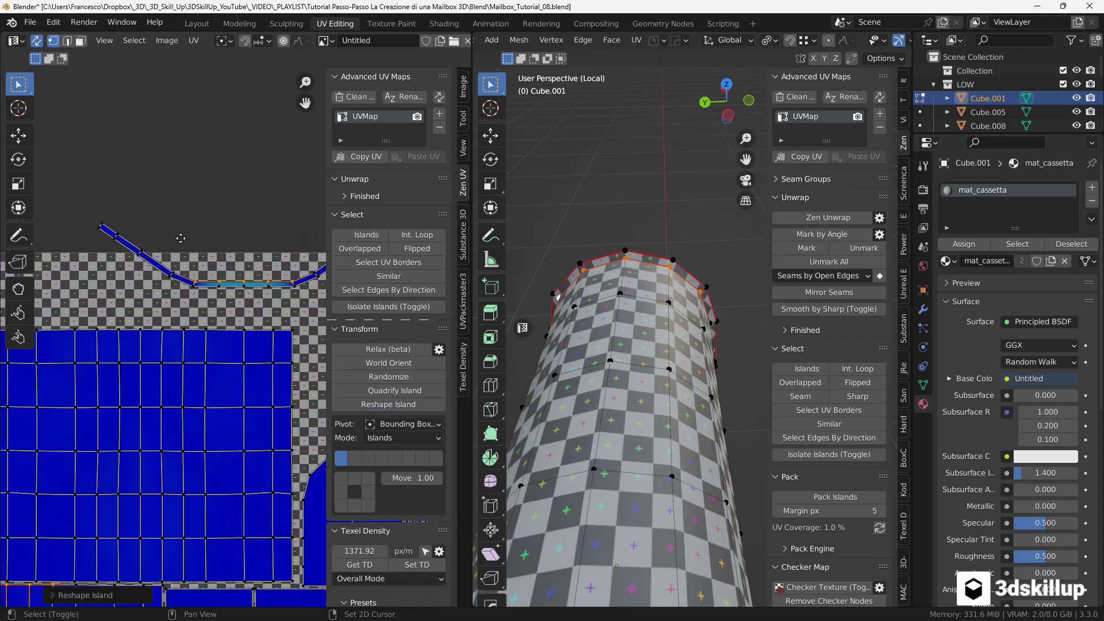
scroll(172, 233, "up", 2)
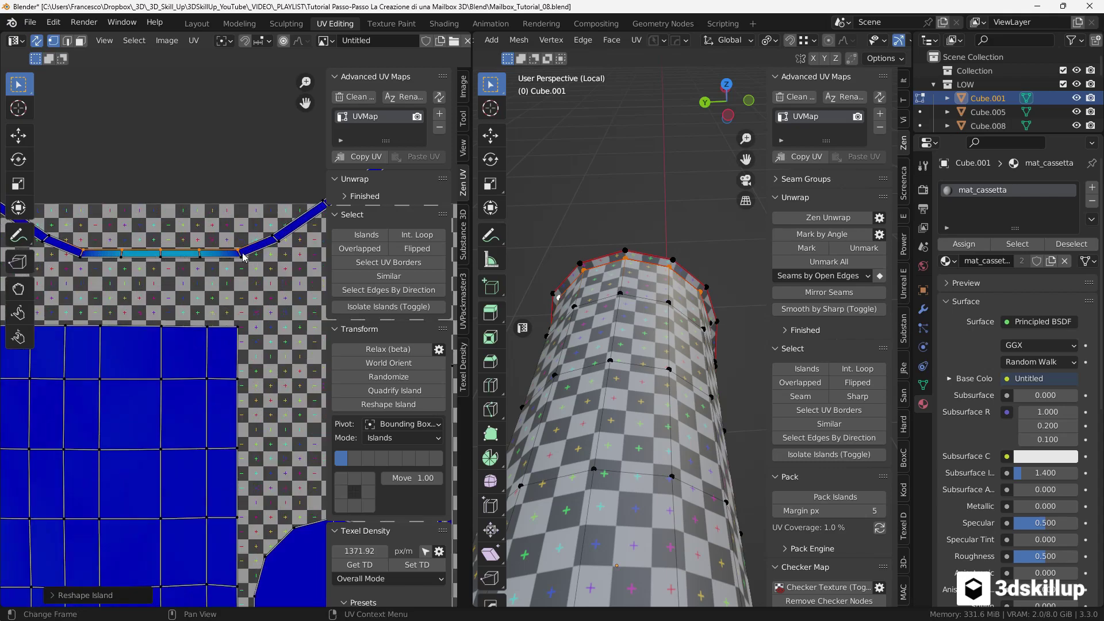
scroll(298, 229, "down", 2)
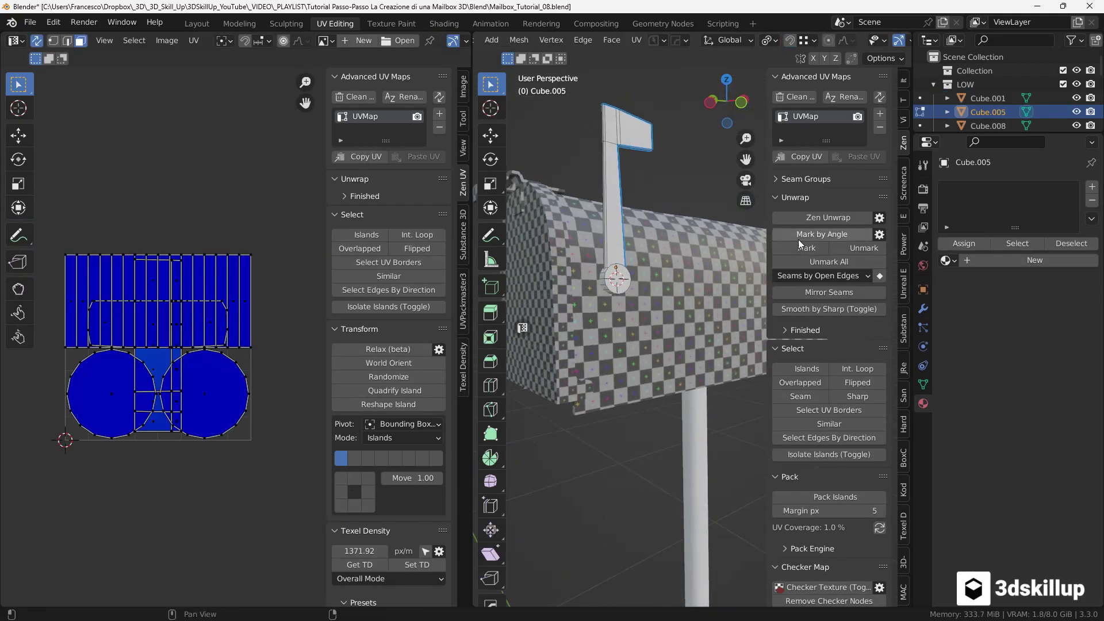
Mark the selected flag edges as seams and assign the mat_cassetta material to the flag.
key("KP_Decimal")
middle_click_drag(621, 301, 690, 276)
key("2")
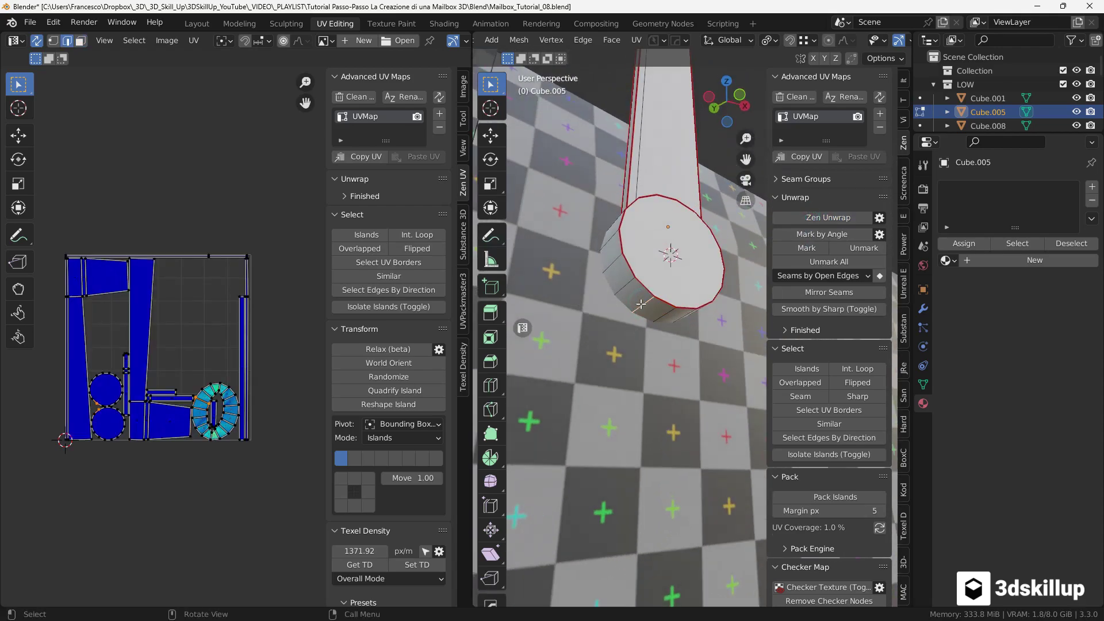
left_click(806, 246)
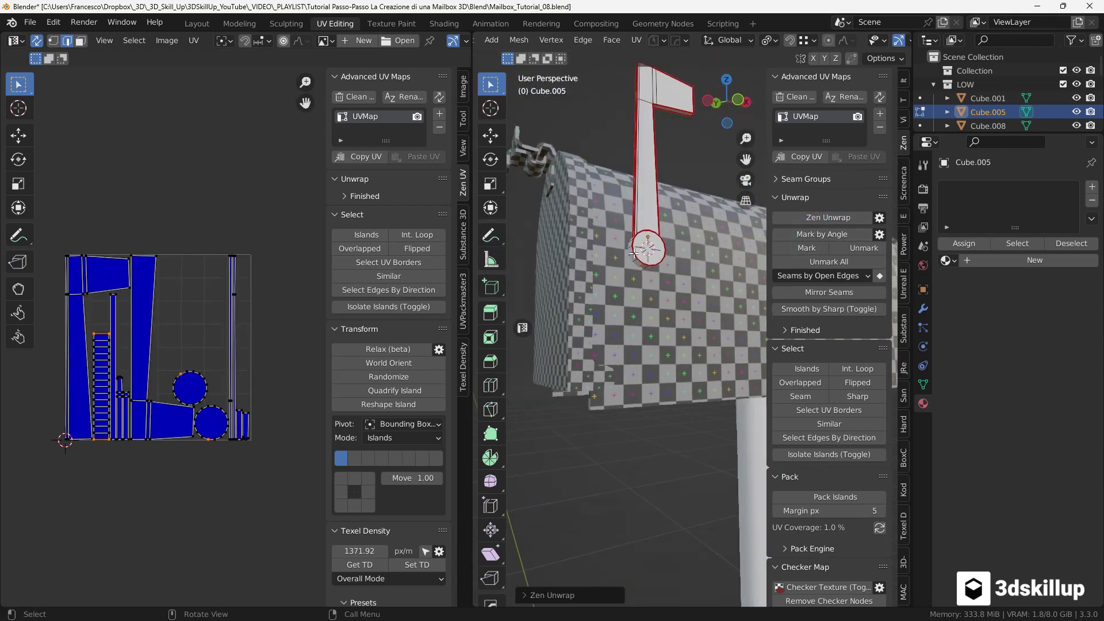
left_click(944, 243)
left_click(946, 264)
On the post piece, select two top edges, clear their seams, then re-mark them as seams.
middle_click_drag(633, 357, 654, 345)
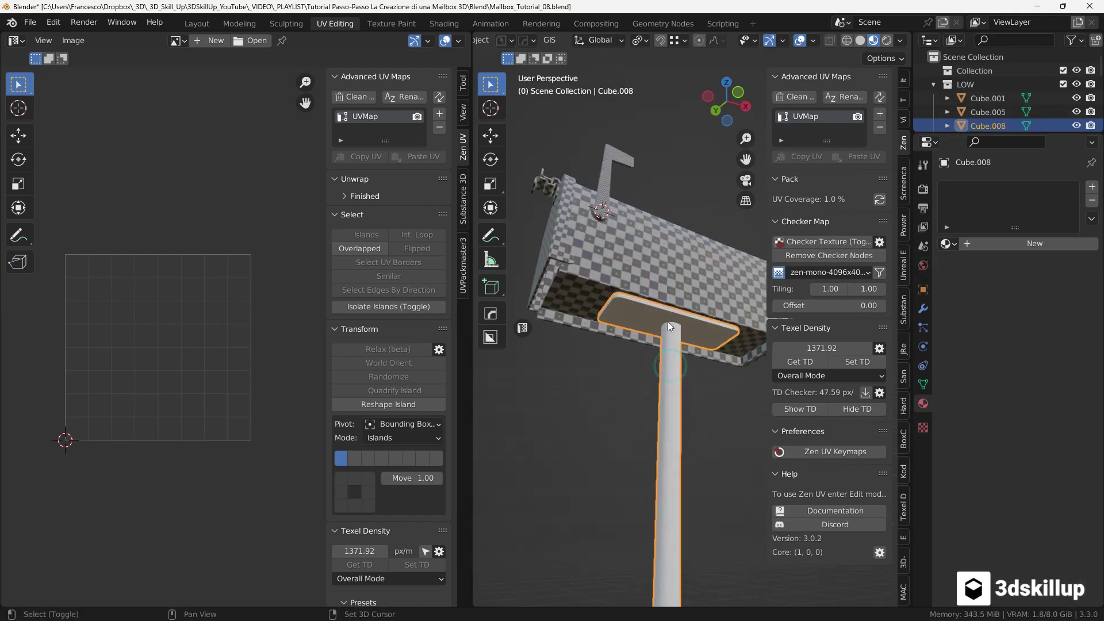
key("Tab")
key("alt+a")
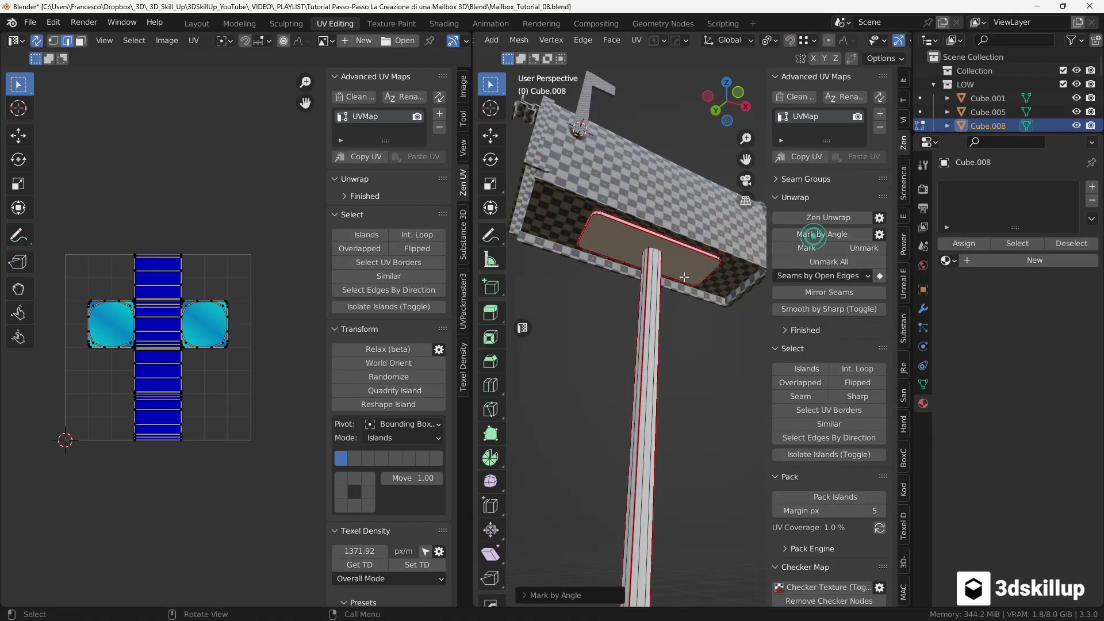
middle_click_drag(649, 345, 596, 277)
left_click(645, 271)
left_click(671, 271, "shift")
left_click(864, 248)
left_click(806, 248)
Zen Unwrap the post piece and return to Object Mode with Cube.001 selected.
scroll(632, 270, "down", 5)
left_click(816, 217)
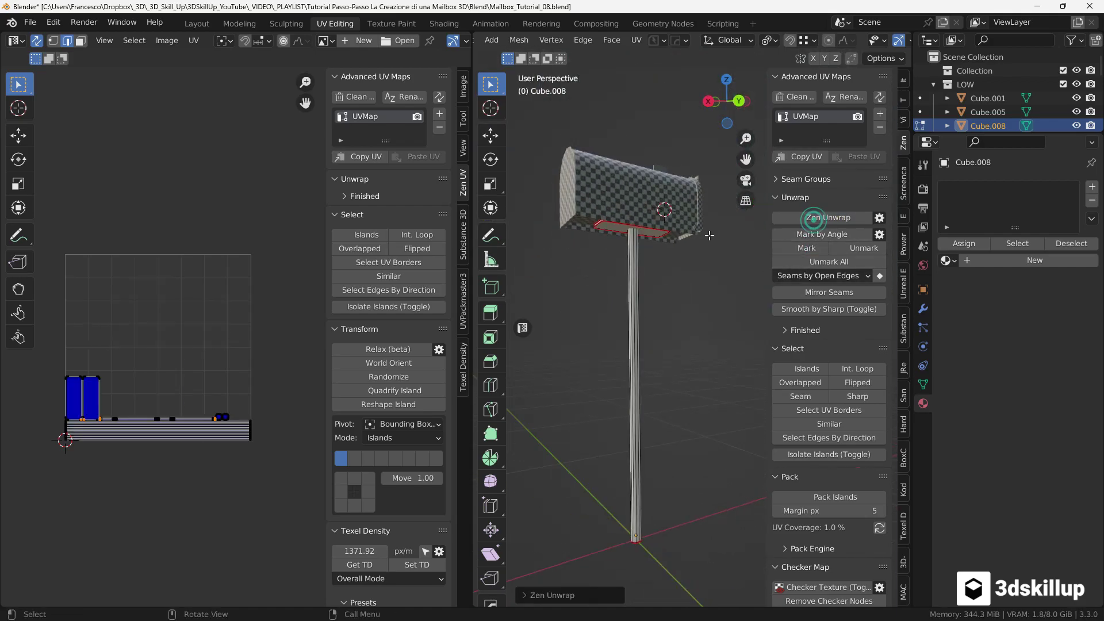
scroll(635, 269, "up", 6)
key("Tab")
left_click(633, 110)
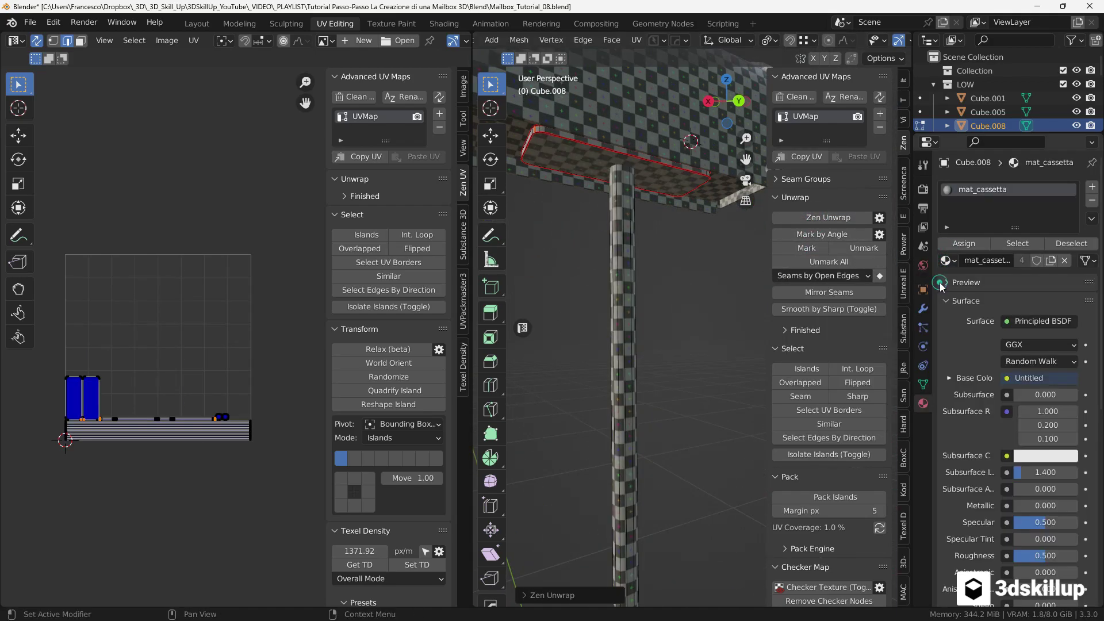
middle_click_drag(632, 109, 638, 230)
scroll(640, 235, "down", 6)
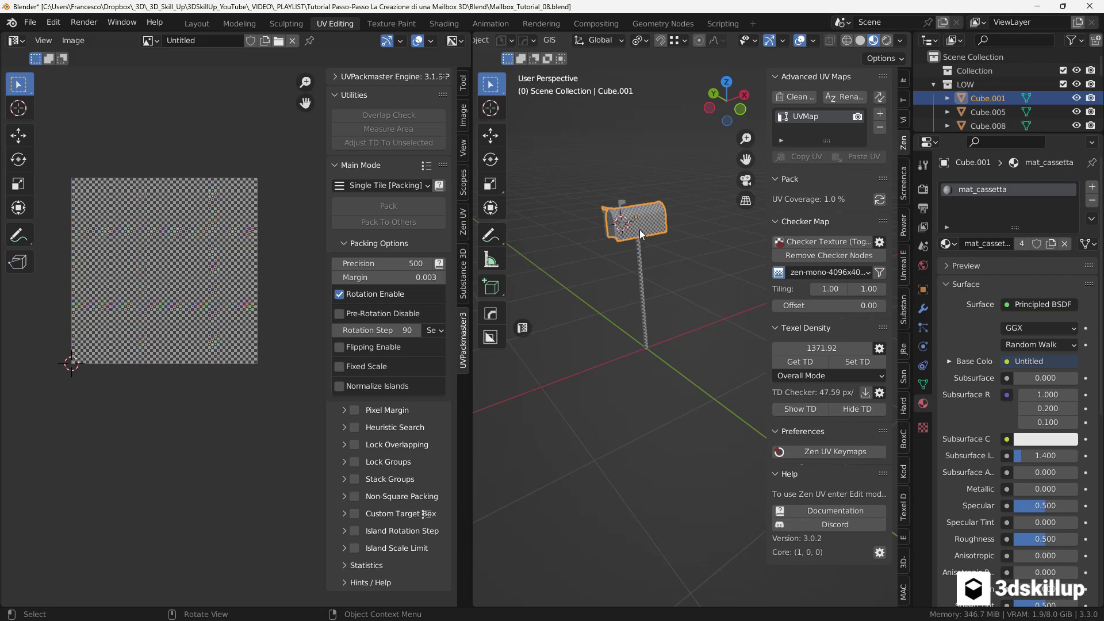
Edit all three parts together and set packing to Heuristic Search, Normalize Islands, Precision 2000.
key("a")
left_click(640, 236)
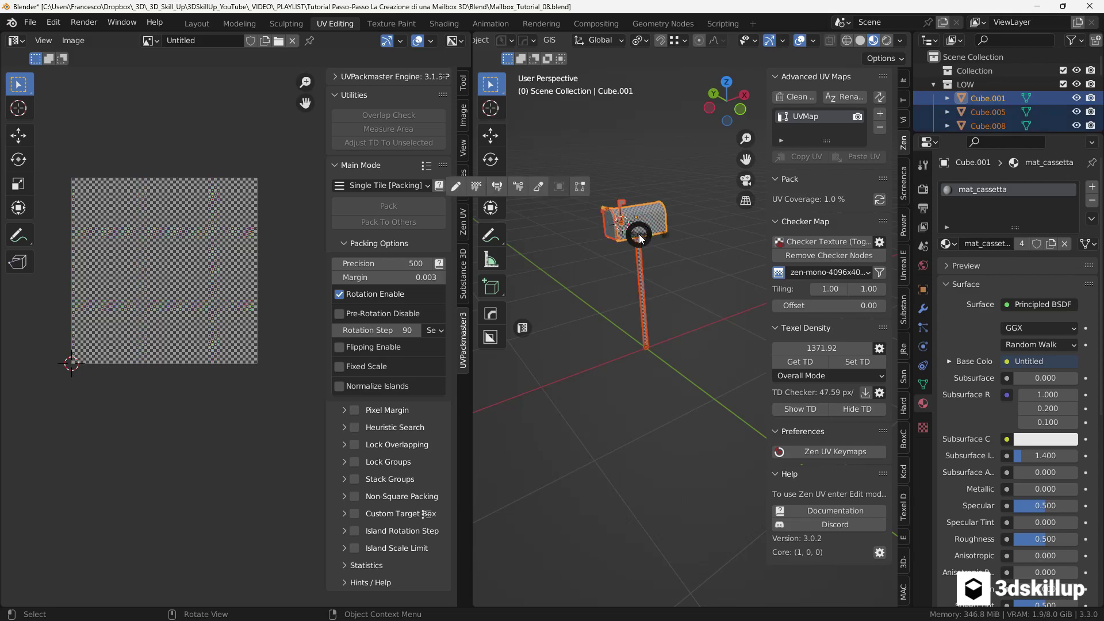
left_click(637, 159)
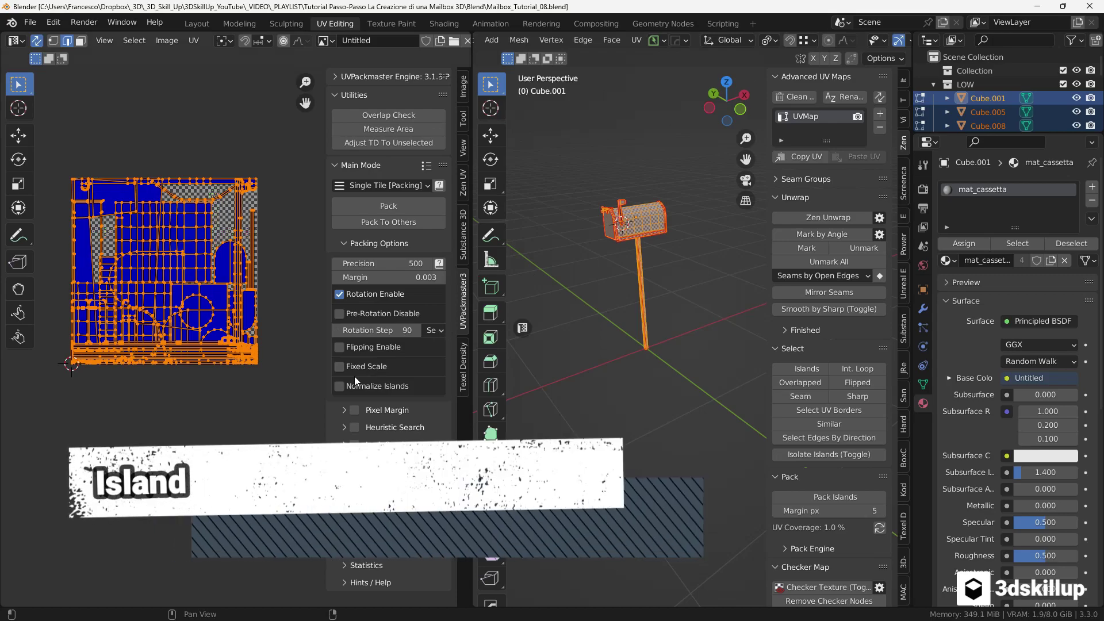
left_click(354, 427)
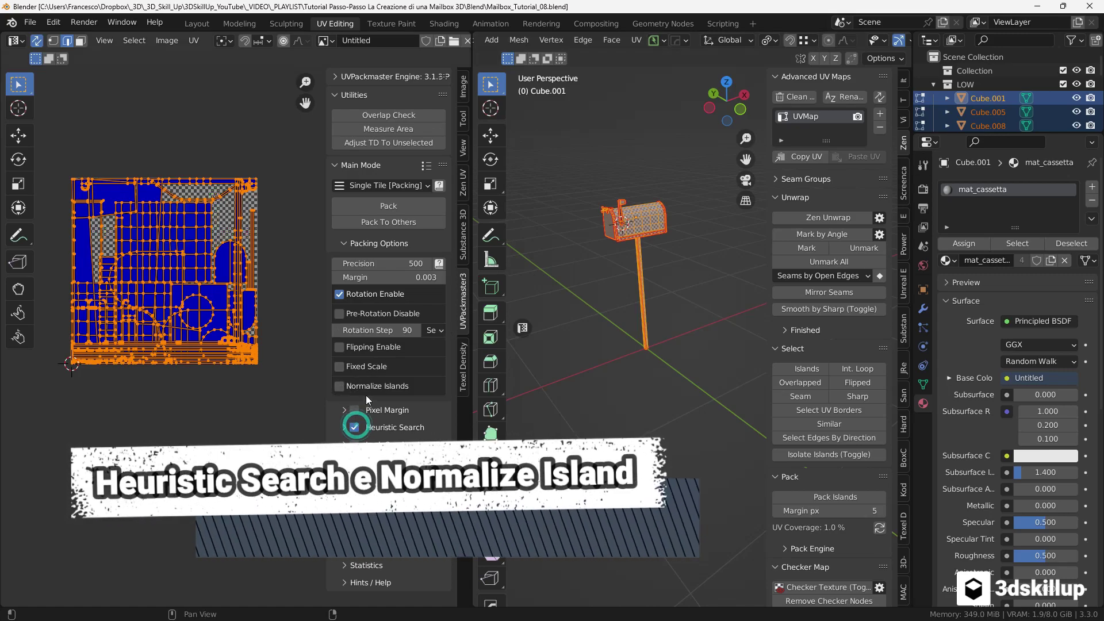
left_click(339, 386)
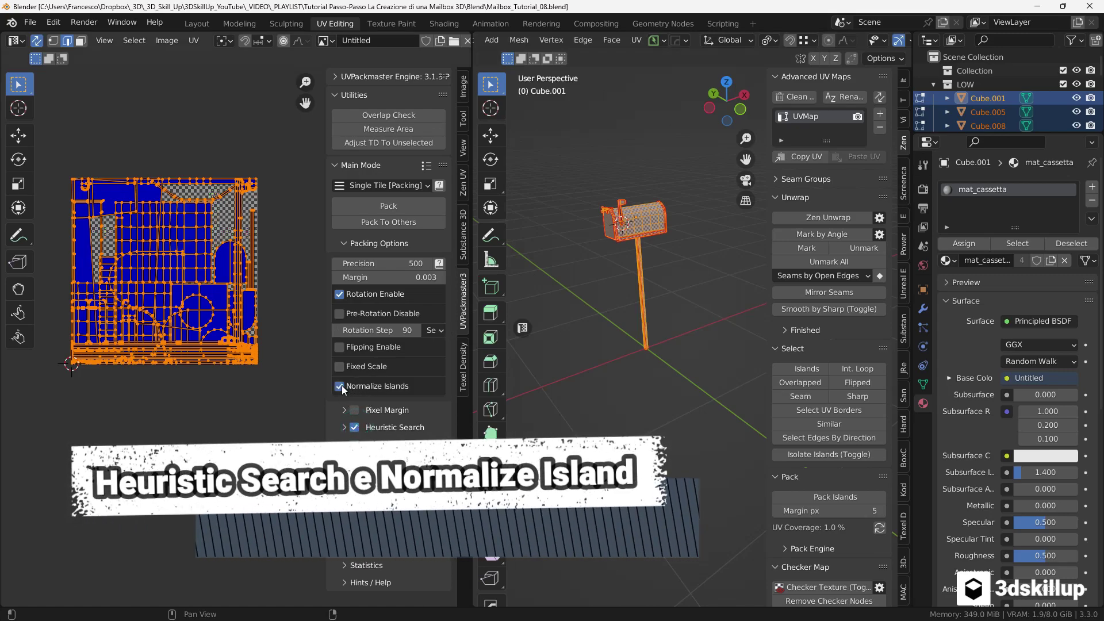
left_click(413, 263)
type("2000")
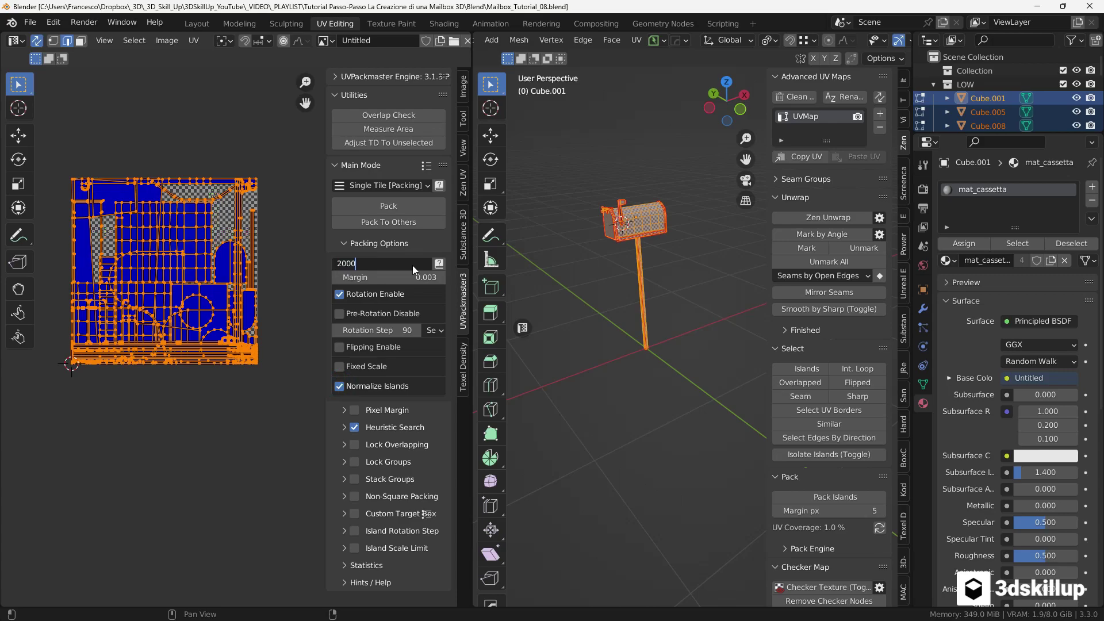
key("Return")
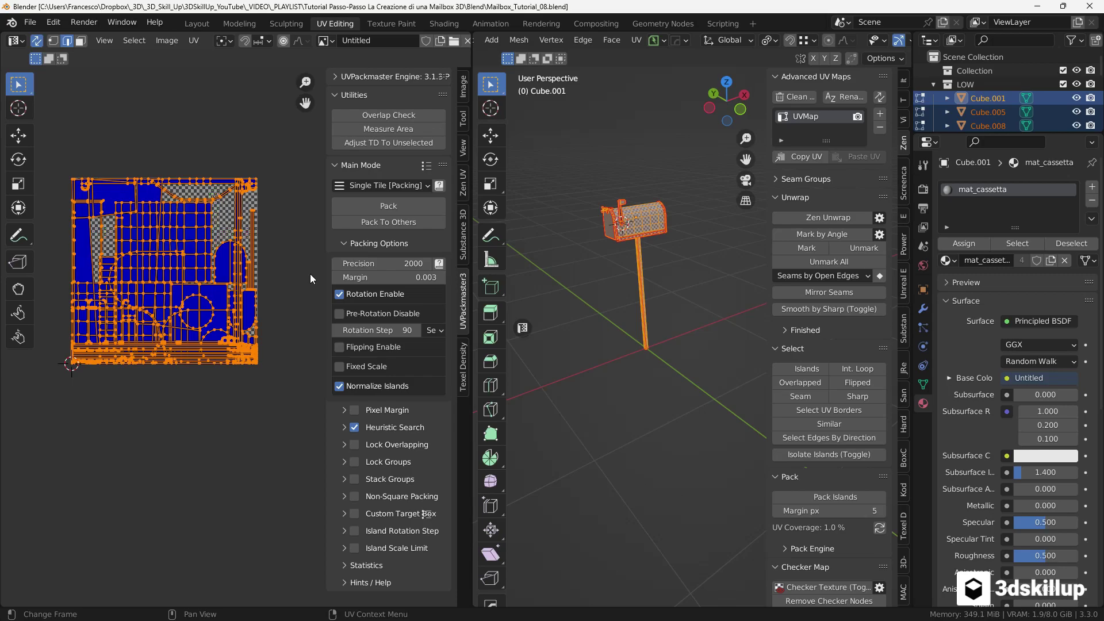
Pack the UV islands, stop the heuristic search to keep the result, and return to Object Mode.
left_click(352, 207)
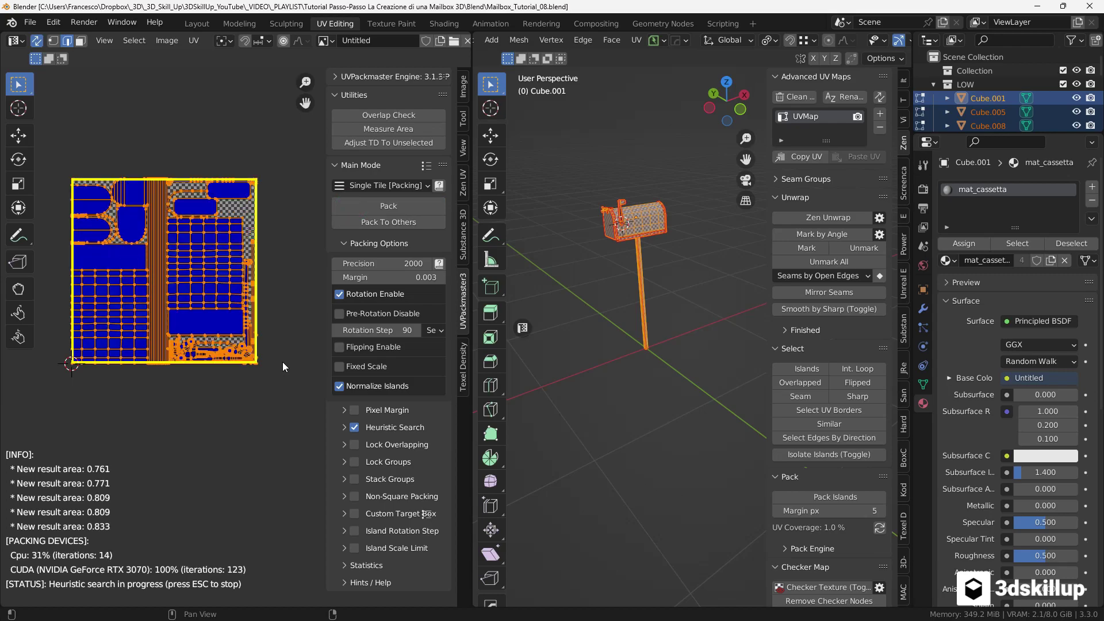
key("Escape")
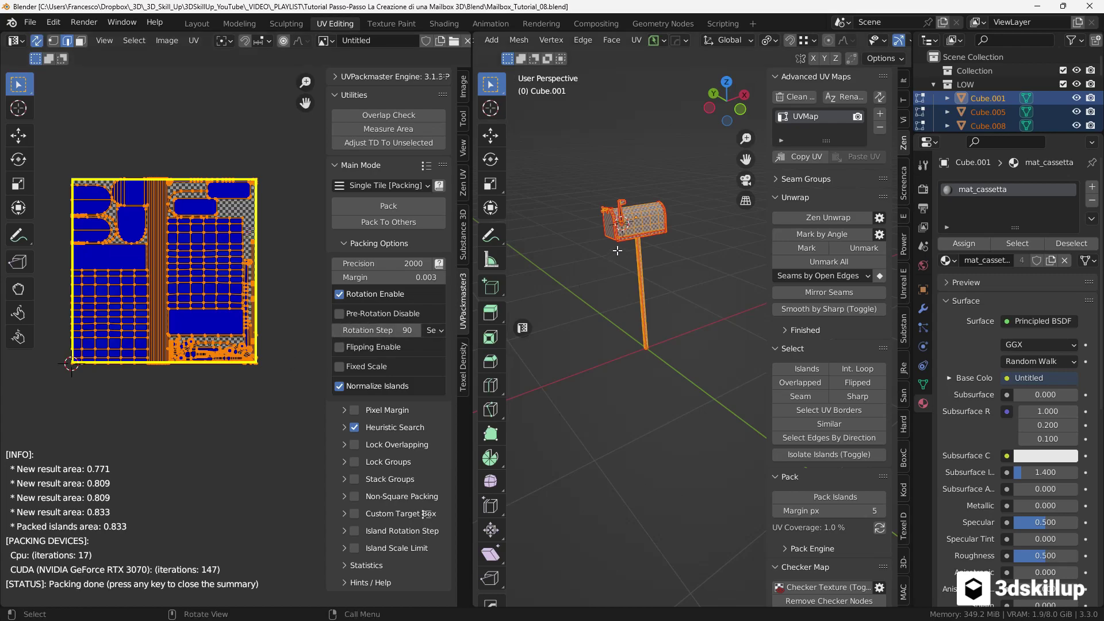
scroll(631, 236, "up", 3)
key("Tab")
key("ctrl+Page_Up")
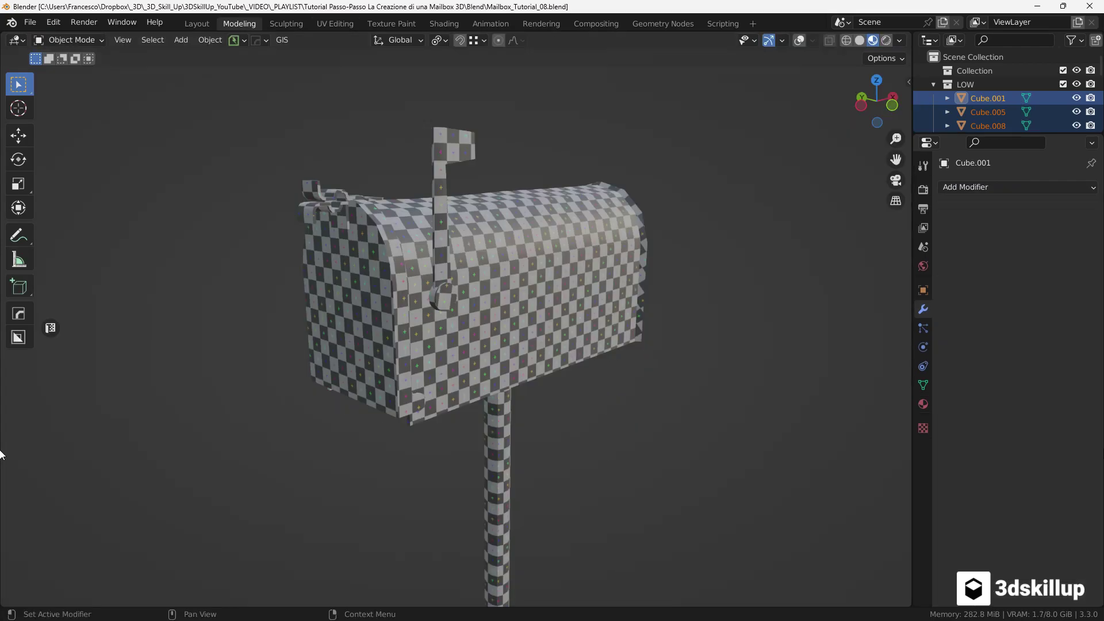